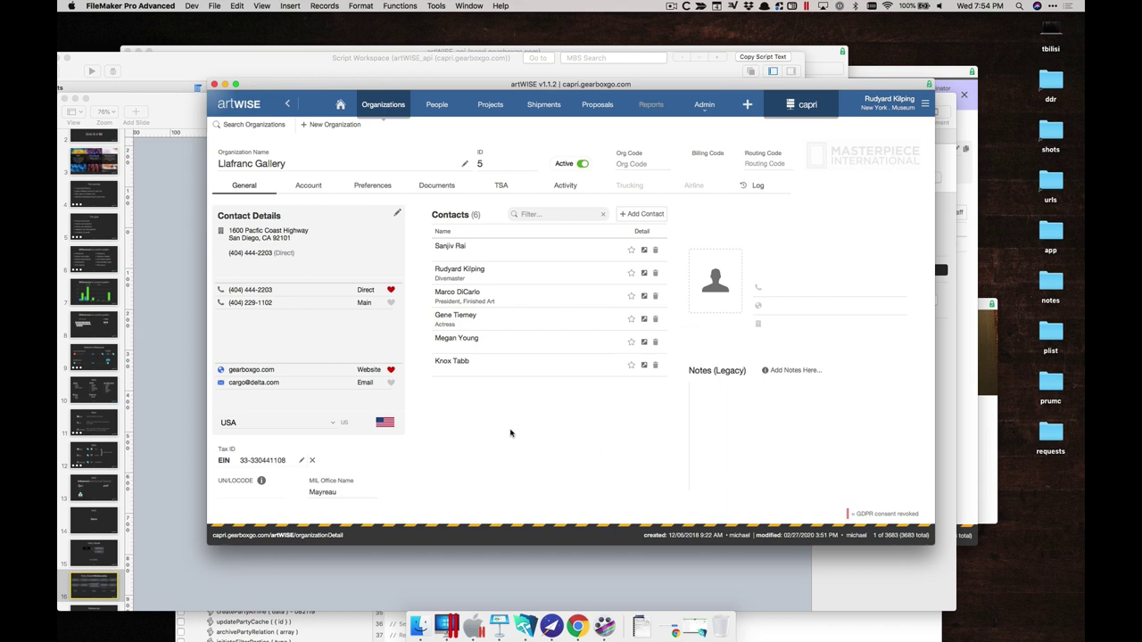
Step: Switch the organization layout to Layout mode and select its contacts portal
key("super+l")
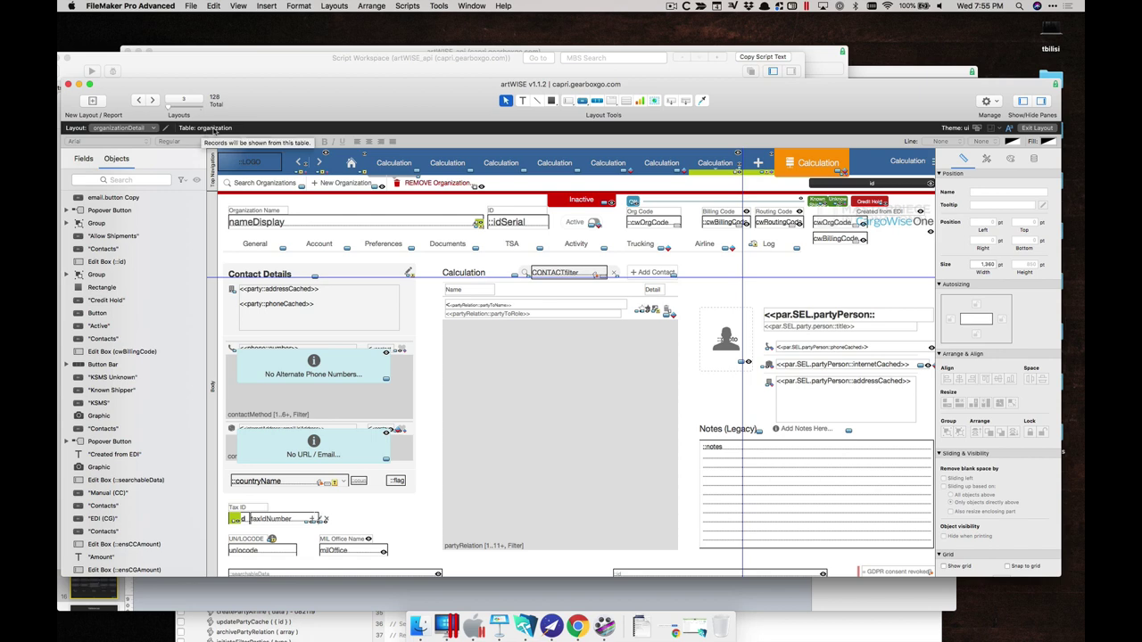
left_click(487, 471)
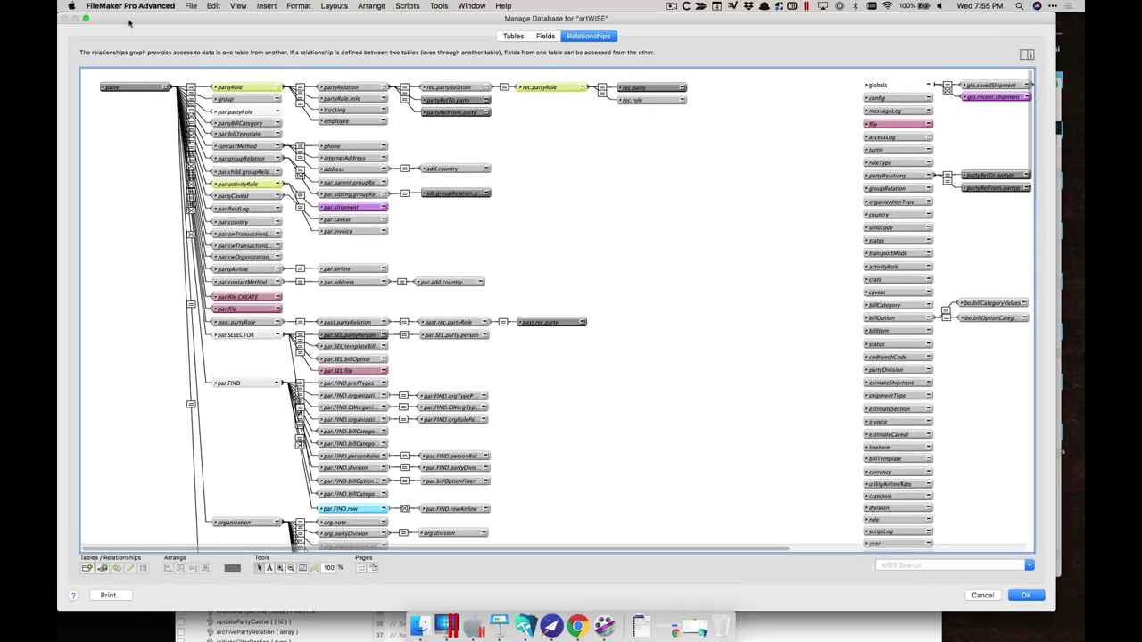
Step: Open the party–organization relationship in the graph to view its isOrganization = BOOL and id = id criteria
left_click_drag(131, 23, 231, 83)
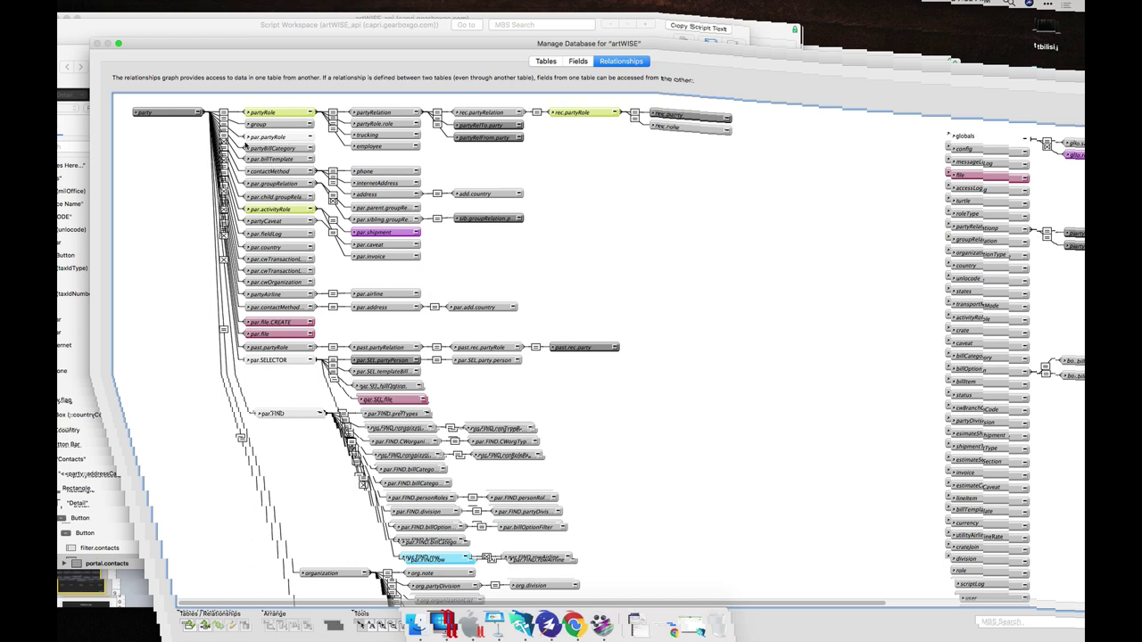
scroll(274, 193, "down", 1)
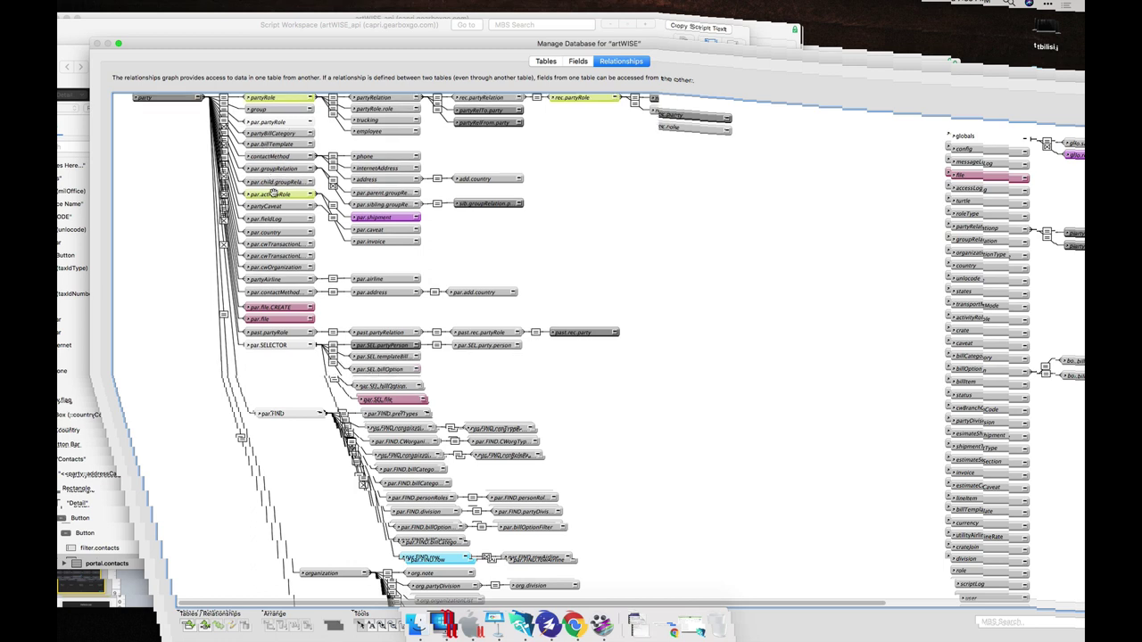
scroll(295, 234, "down", 10)
scroll(295, 234, "down", 3)
right_click(239, 293)
left_click(233, 288)
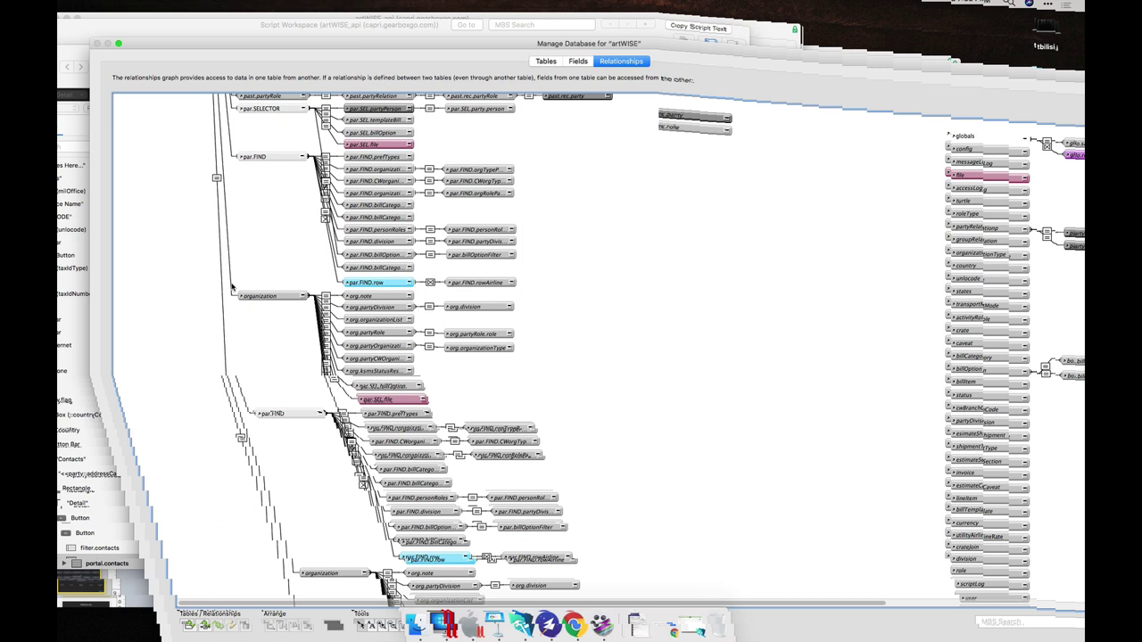
double_click(232, 287)
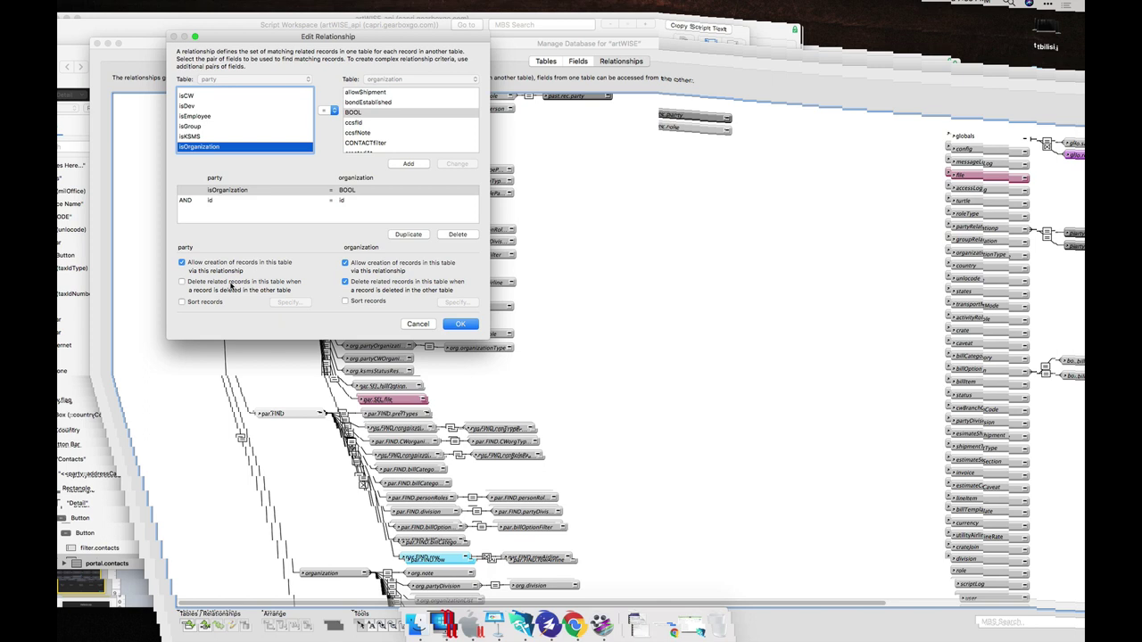
Step: Close the relationship definition unchanged and select the partyRelation and party table occurrences
left_click(420, 325)
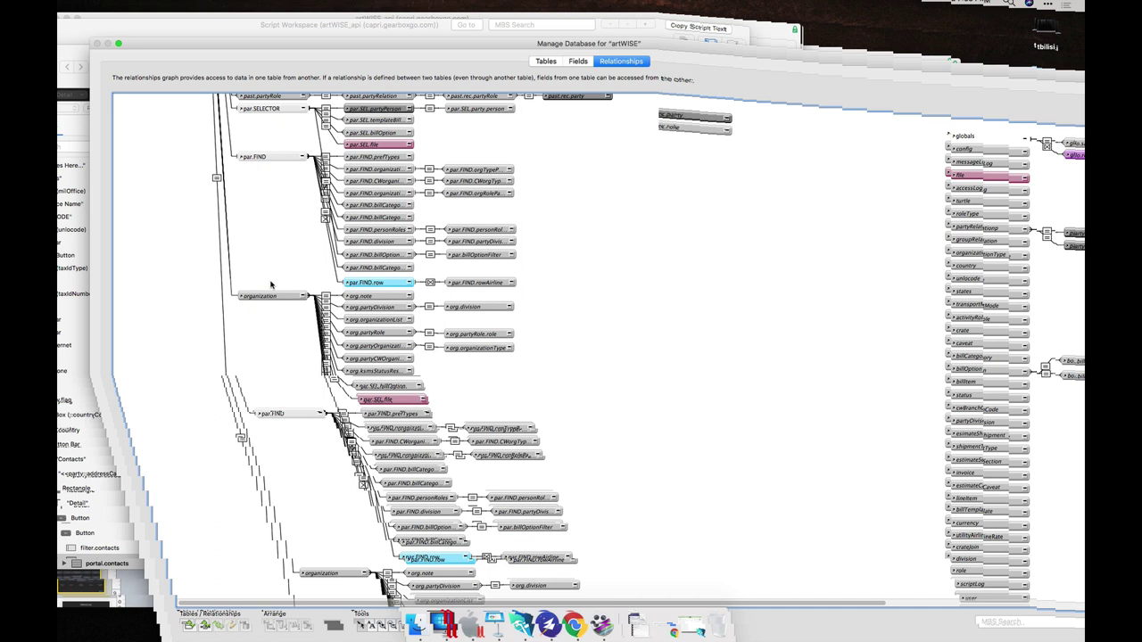
scroll(272, 284, "up", 10)
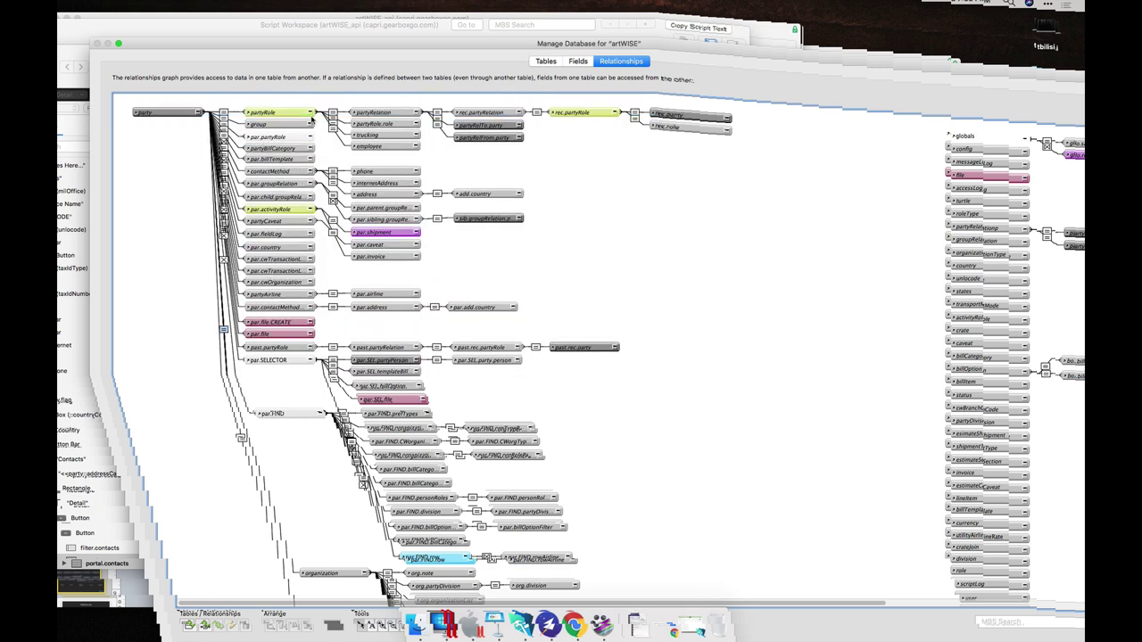
left_click(379, 112)
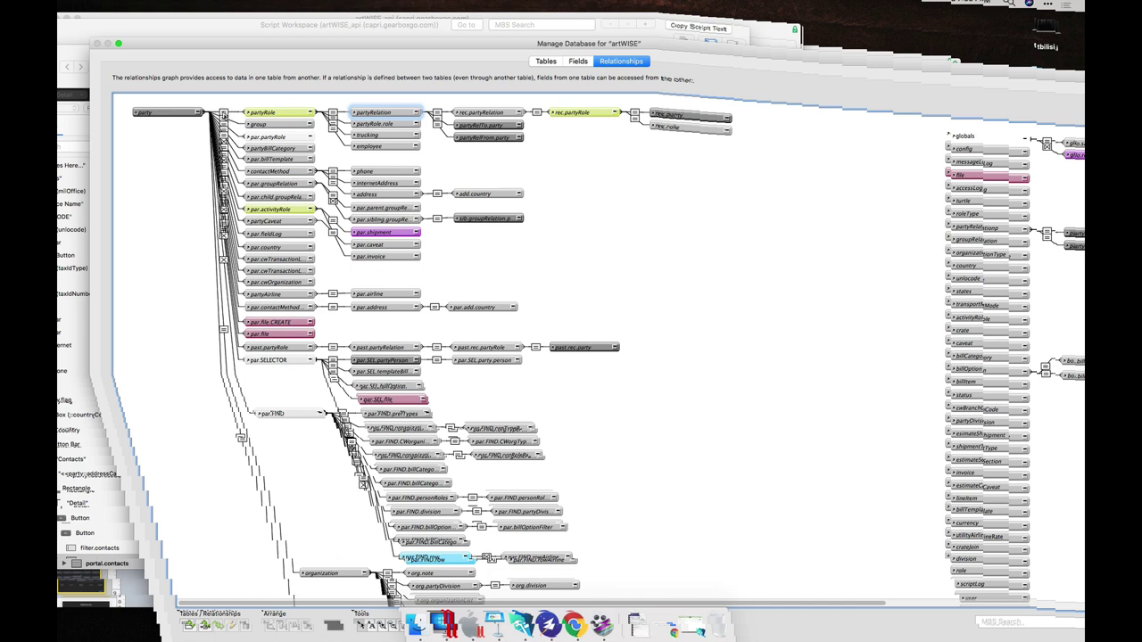
left_click(186, 115)
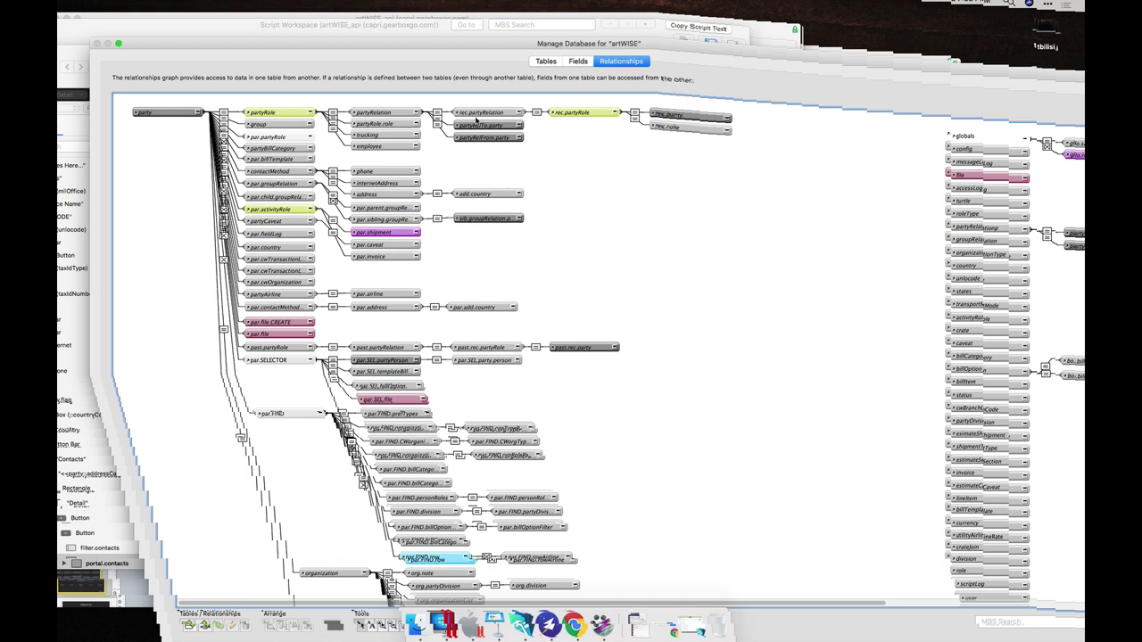
Step: Compare with the Keynote Party Model slide, then open the party–partyRole relationship
key("super+Tab")
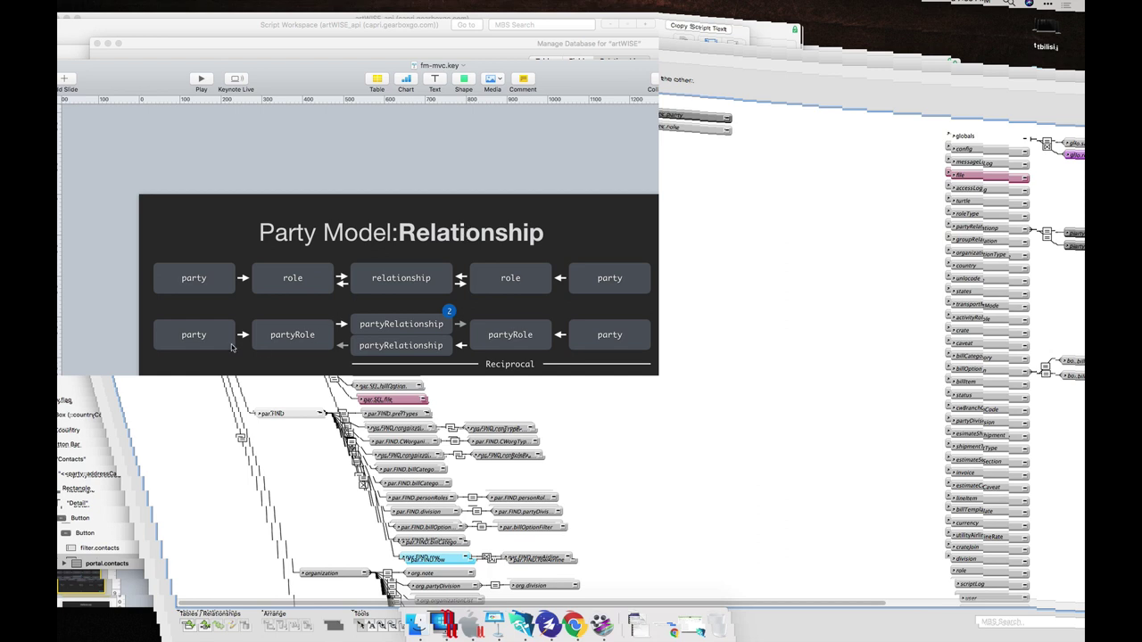
key("super+Tab")
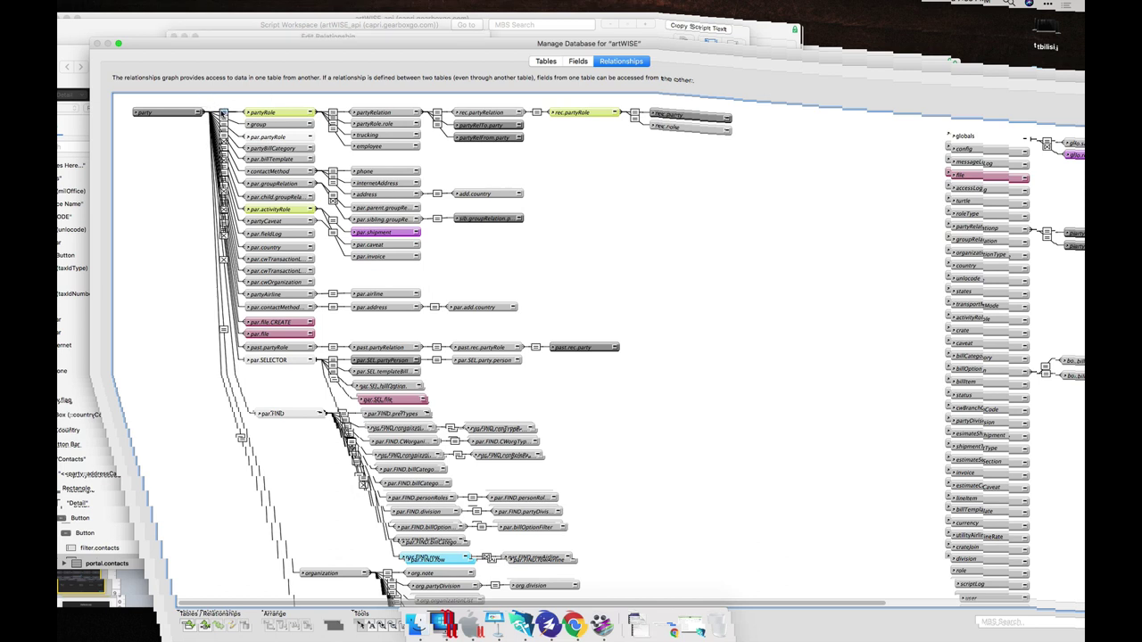
double_click(223, 114)
left_click(419, 324)
double_click(333, 114)
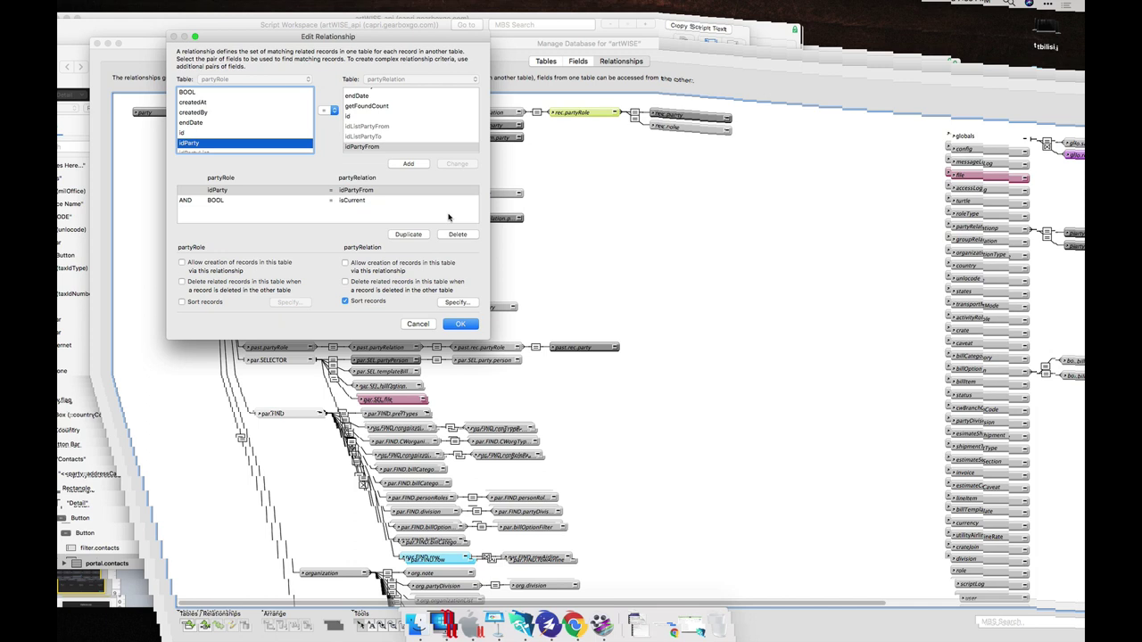
left_click(417, 325)
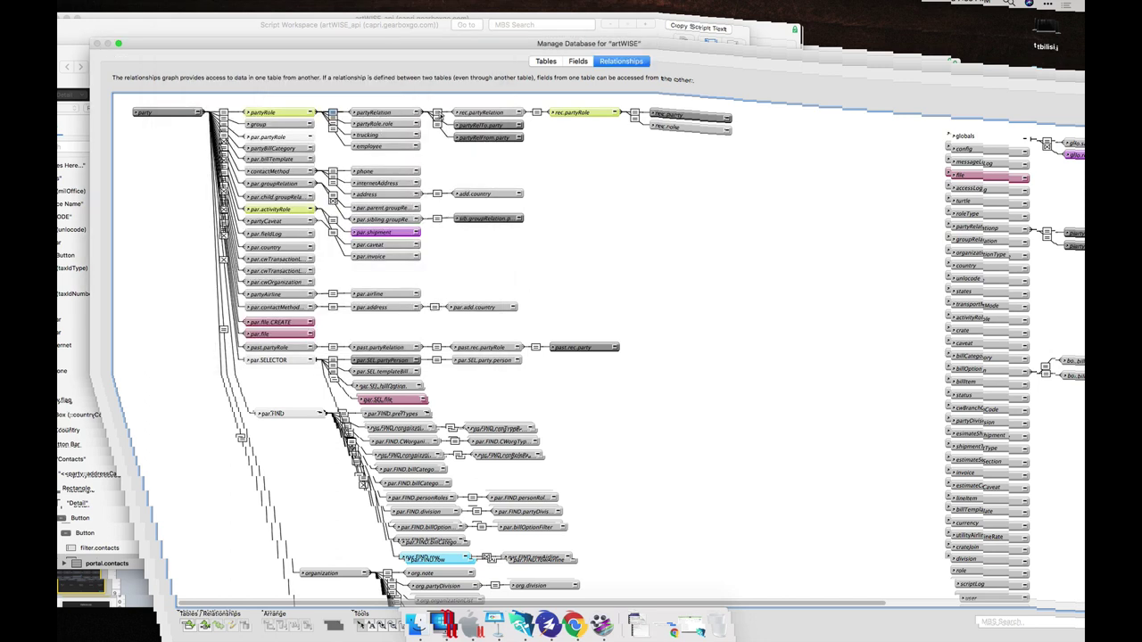
double_click(437, 114)
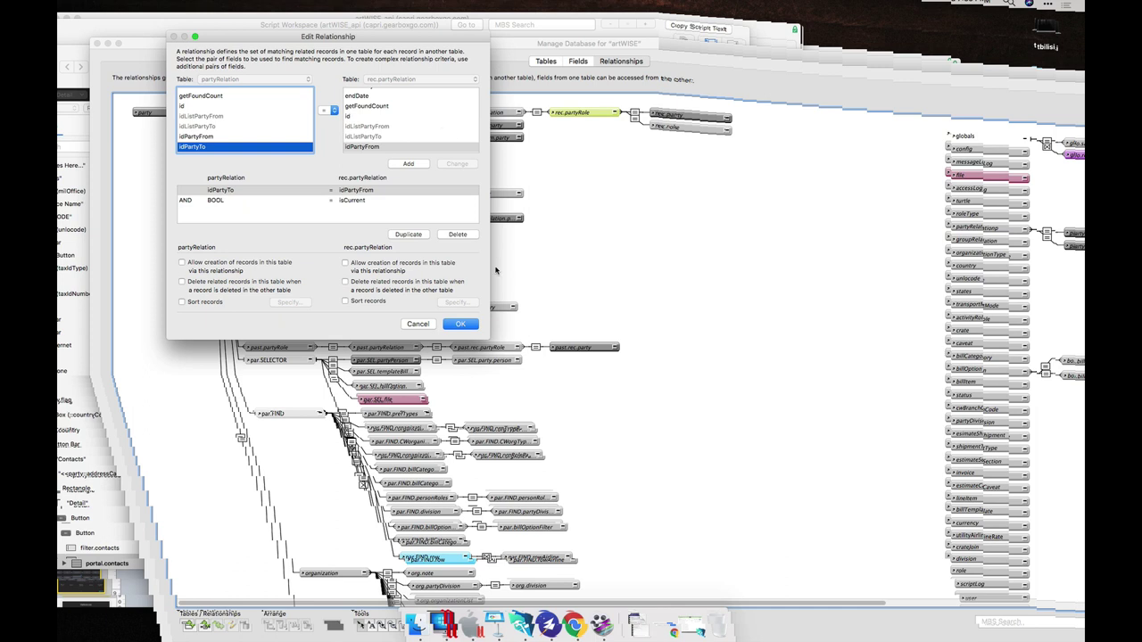
left_click(420, 325)
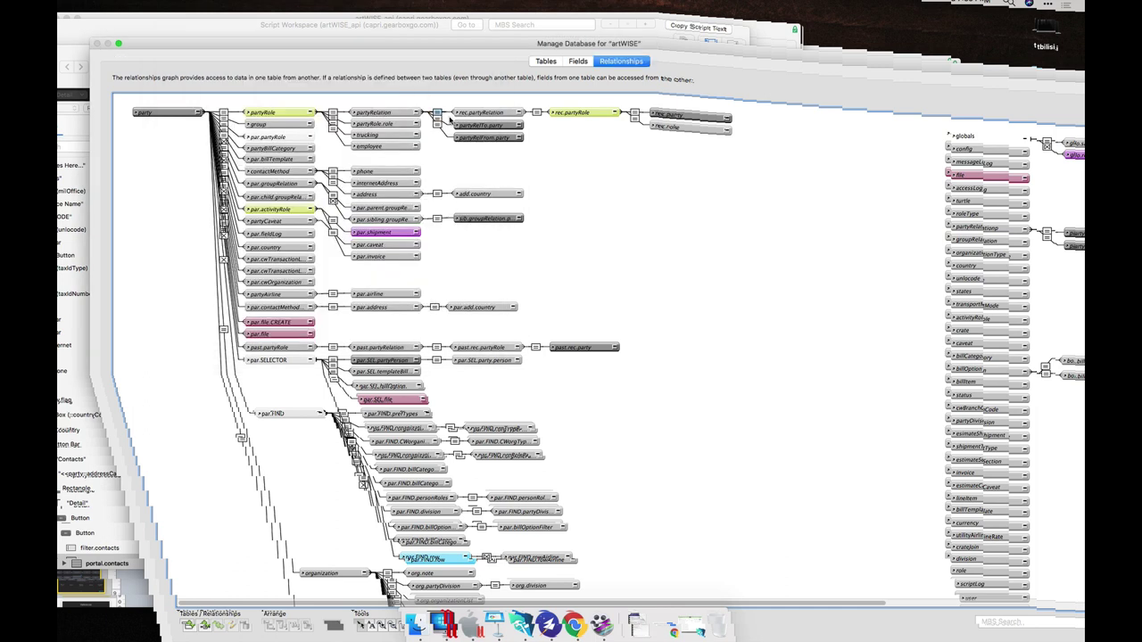
mouse_move(458, 113)
scroll(544, 112, "right", 5)
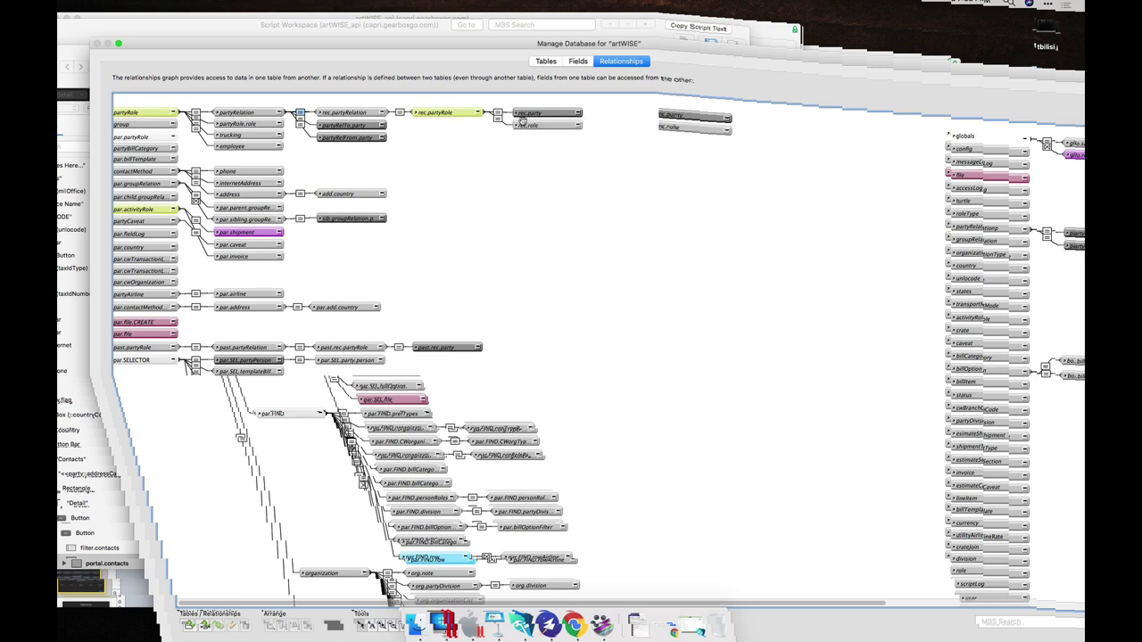
scroll(522, 121, "left", 5)
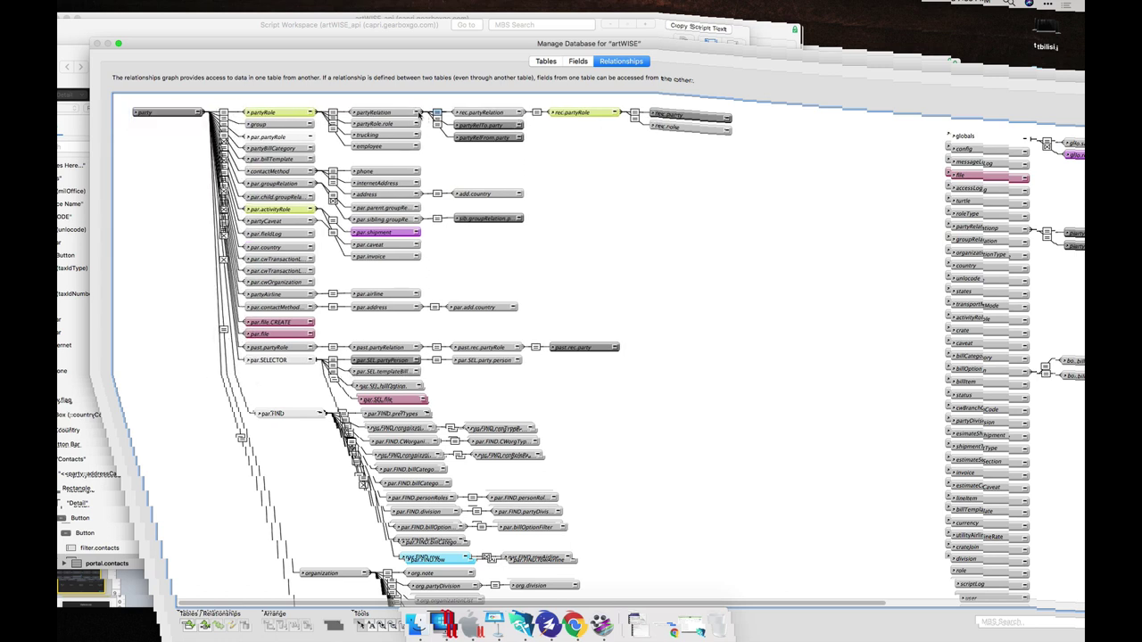
Step: Expand partyRelation to list BOOL, idPartyFrom, idPartyTo and isCurrent, cancelling the discard alert
left_click(417, 113)
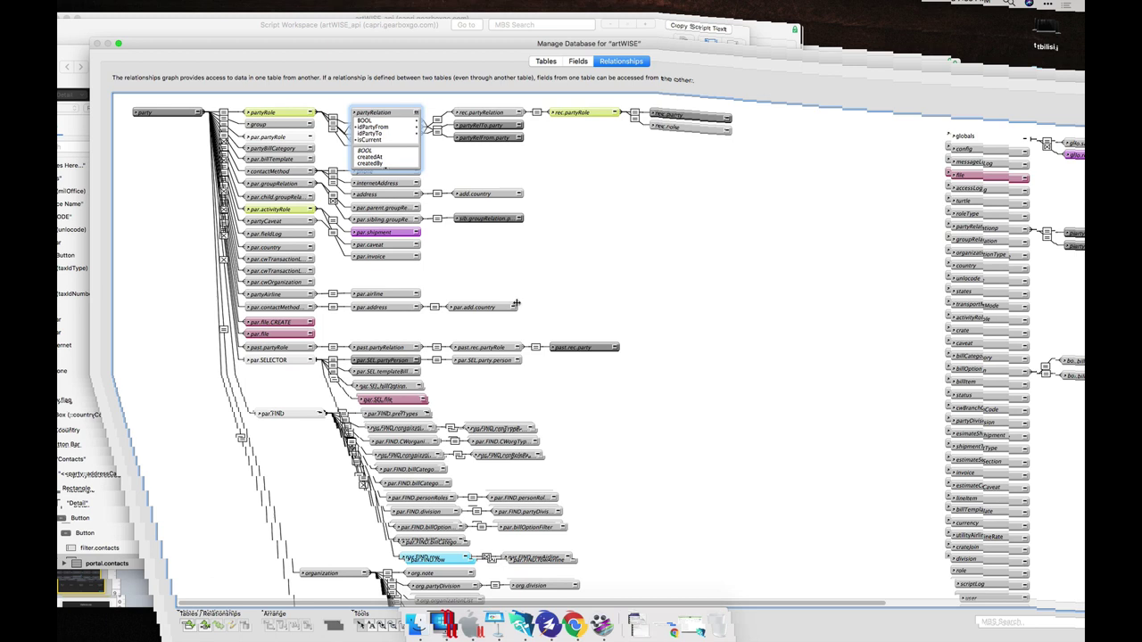
key("Escape")
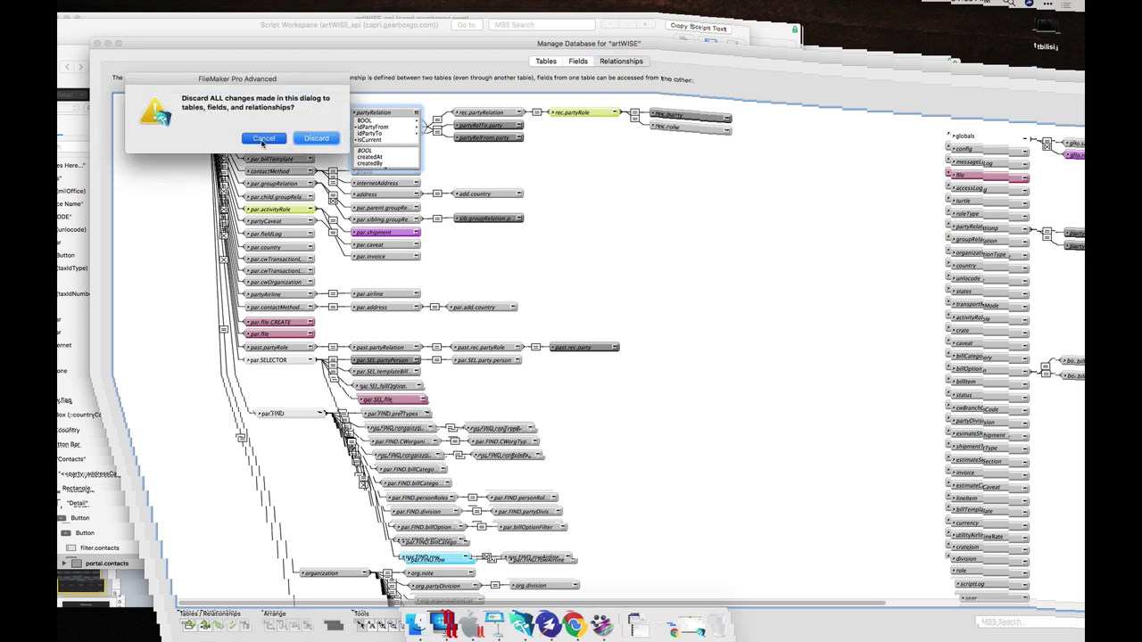
left_click(263, 139)
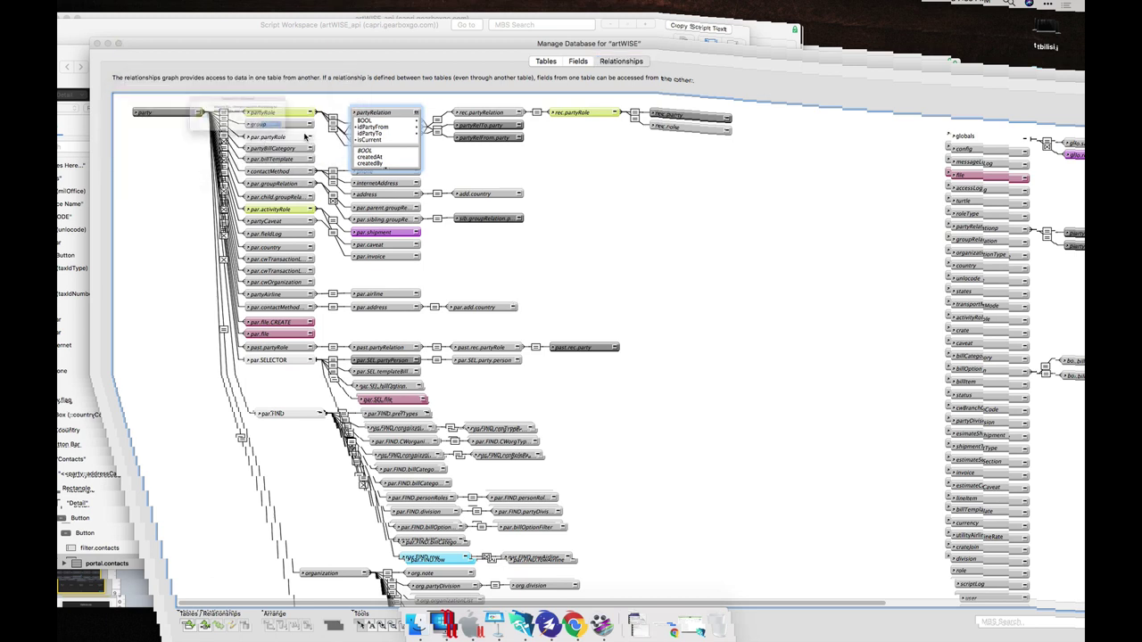
key("Escape")
Step: Close Manage Database discarding changes, select the portal's partyToName field, and return to Browse mode
left_click(312, 137)
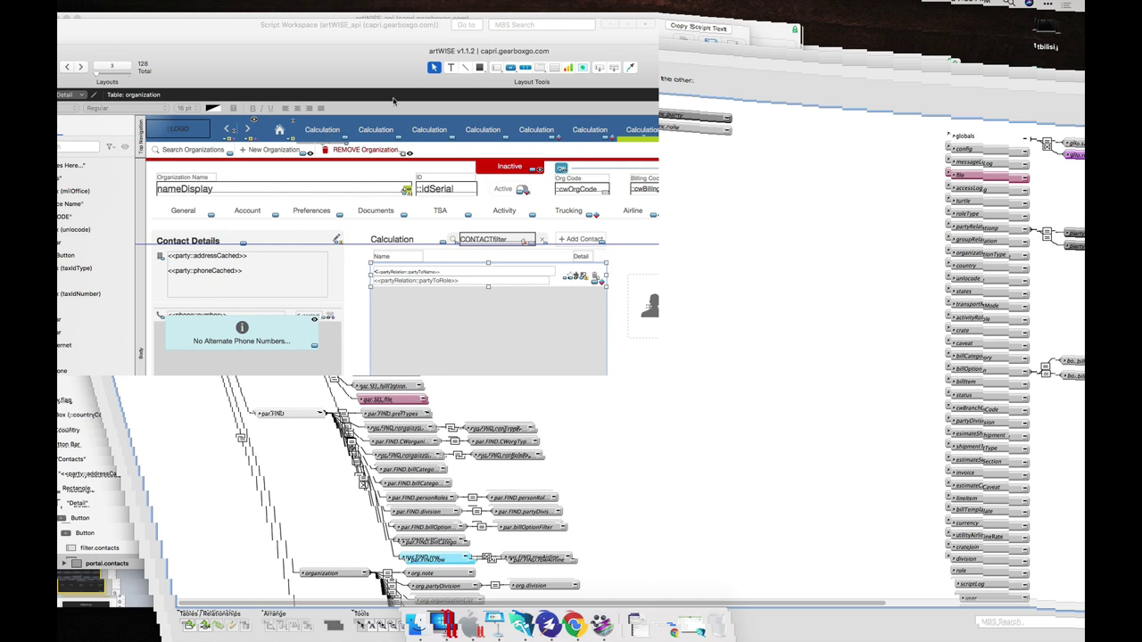
left_click_drag(385, 70, 366, 42)
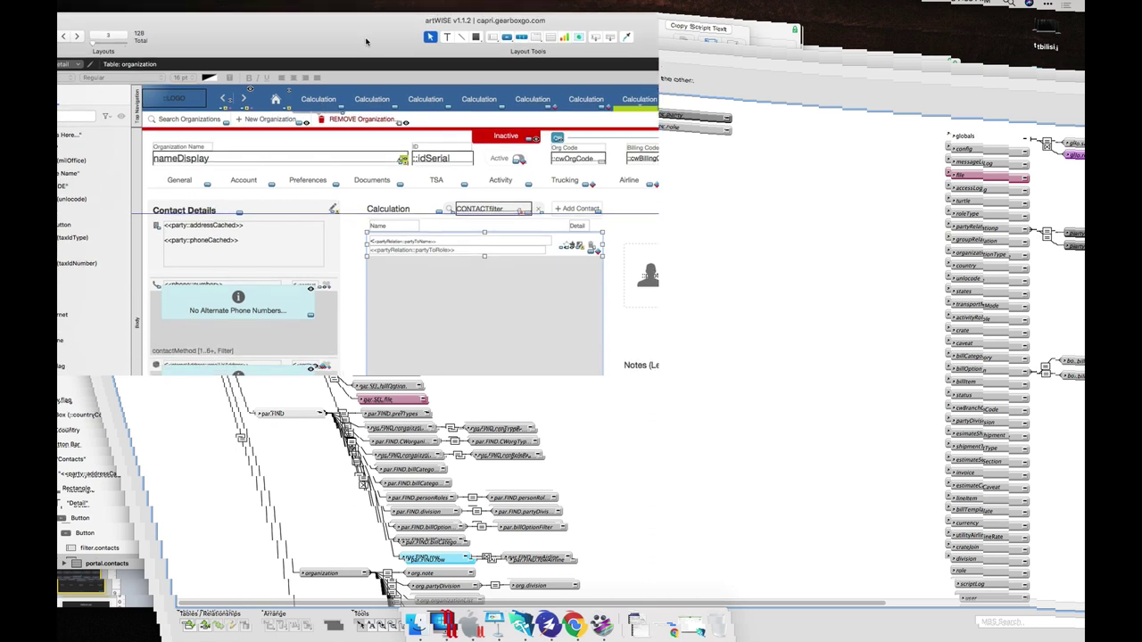
left_click(417, 242)
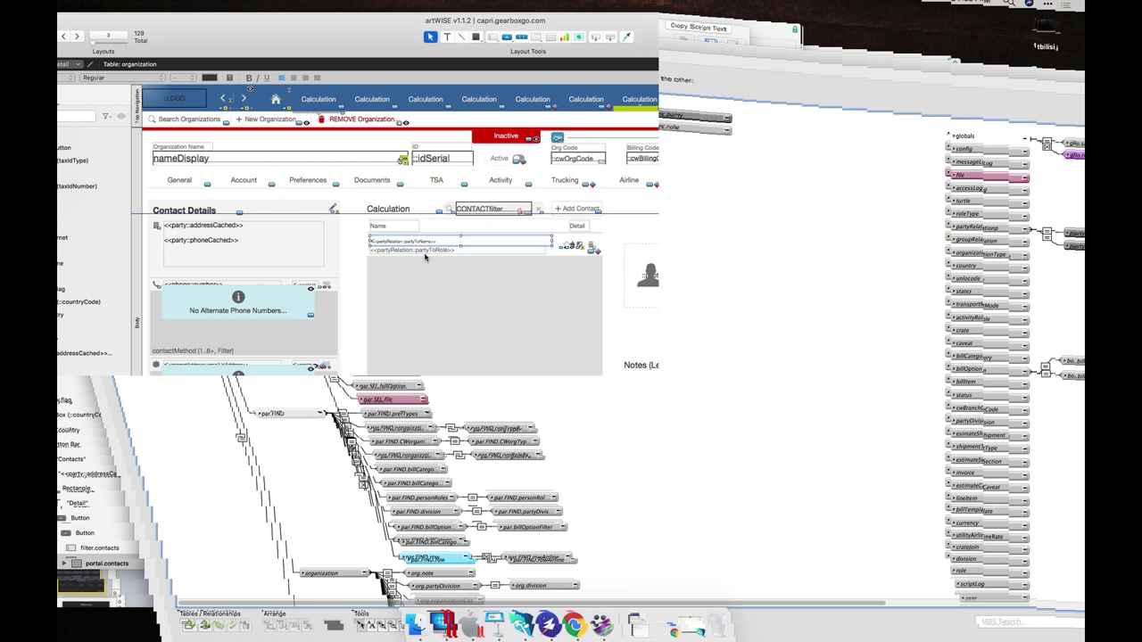
scroll(418, 237, "down", 1)
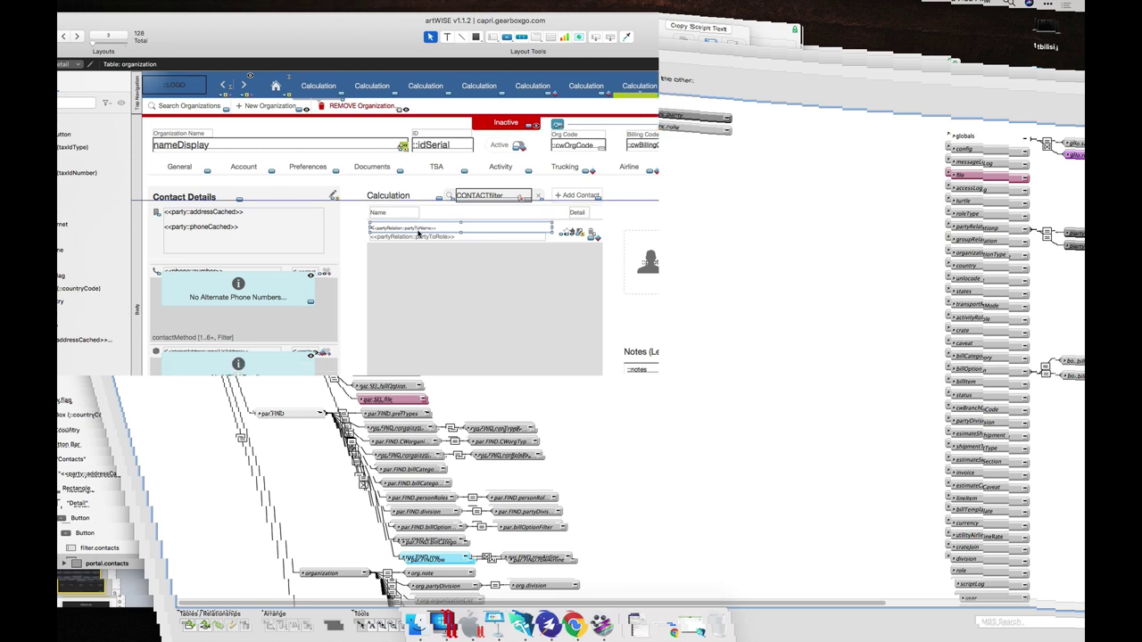
key("super+b")
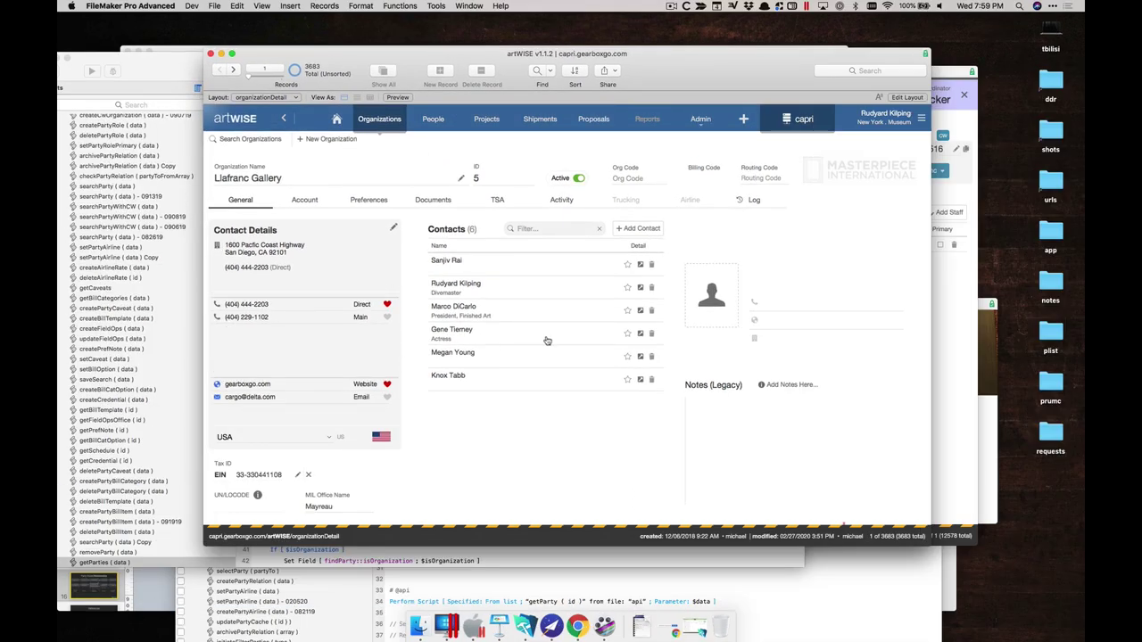
Step: Start a new contact and search for existing people matching the entered first and last name
left_click(639, 230)
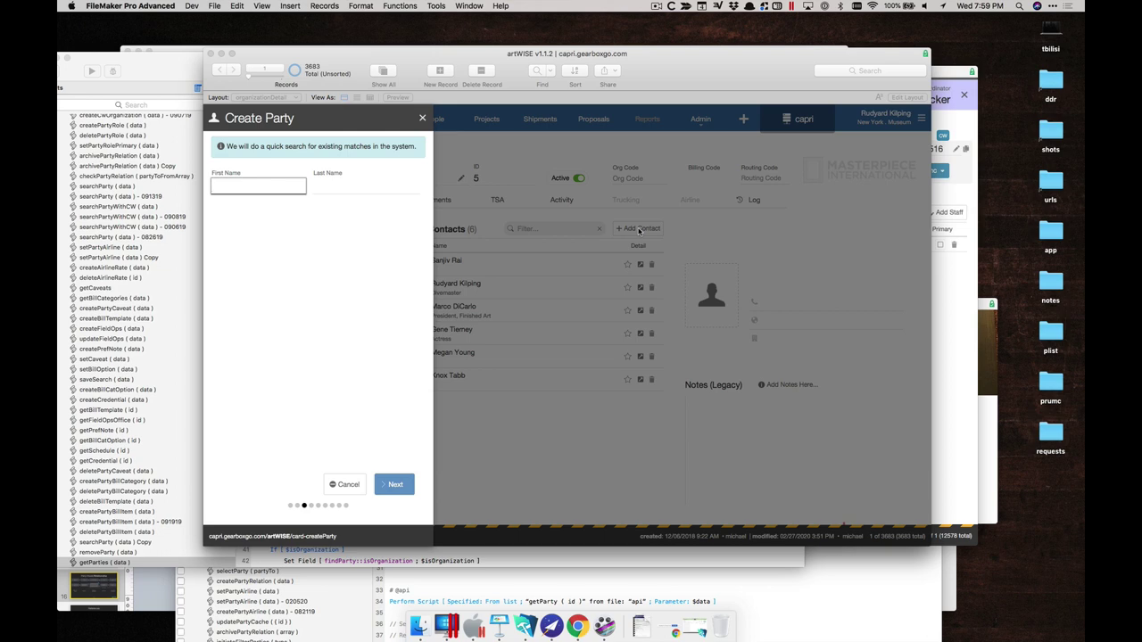
type("marty")
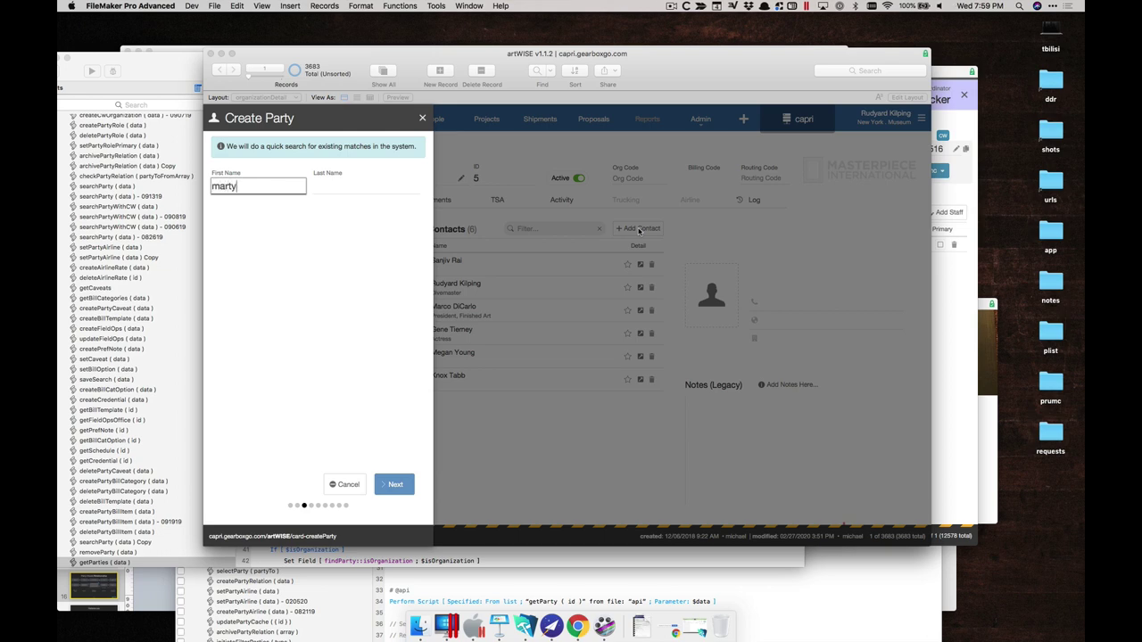
key("Tab")
type("thom")
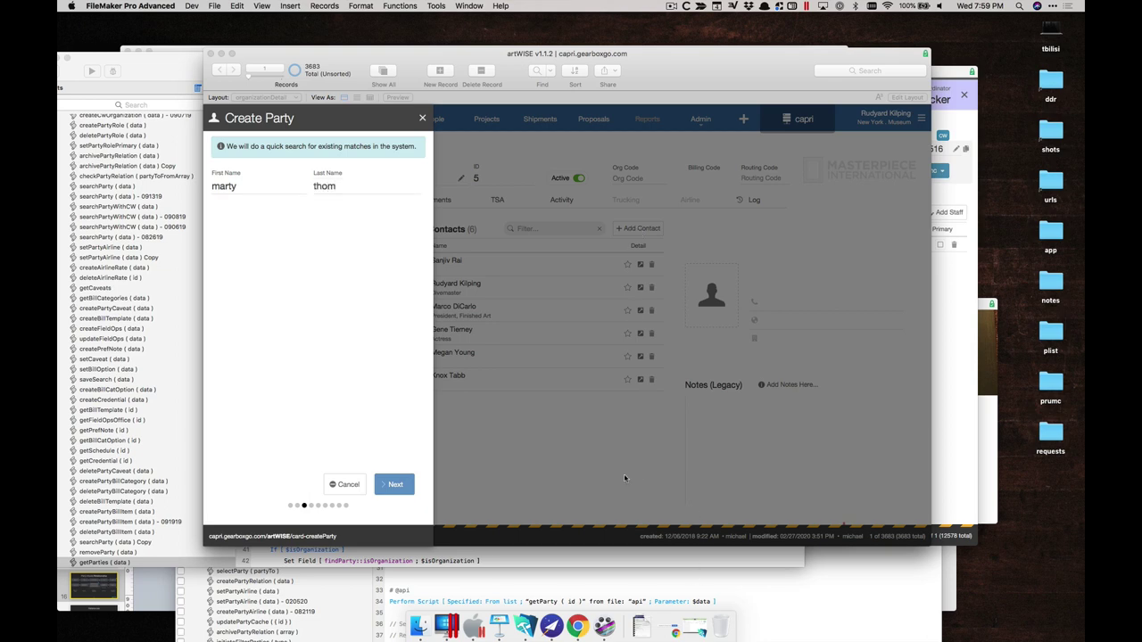
left_click(390, 484)
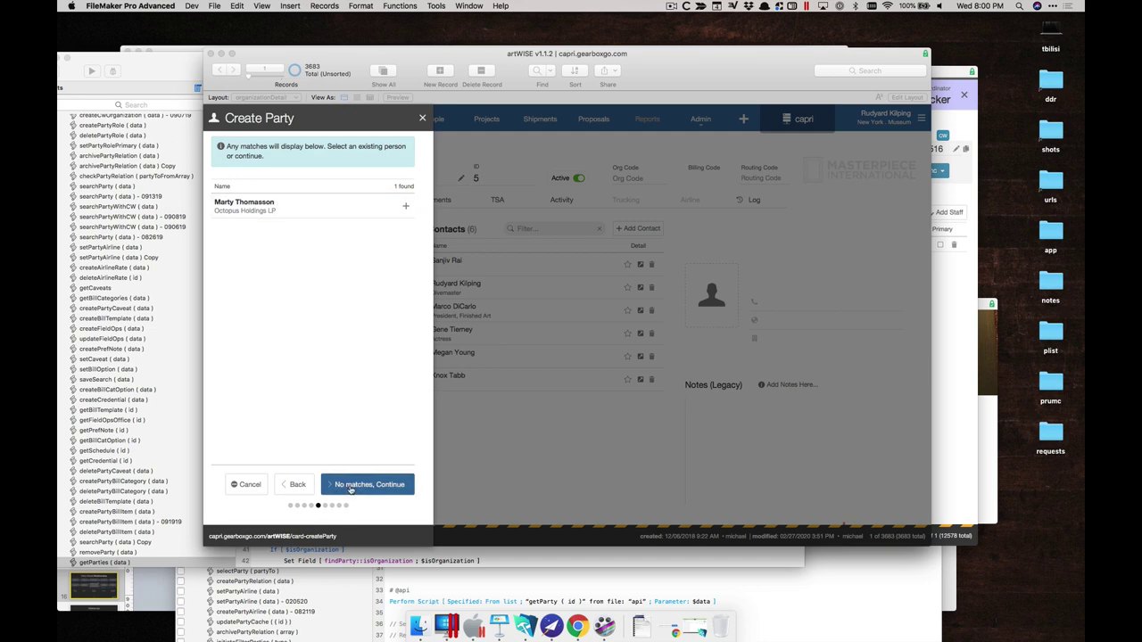
Step: Rerun the name match and add the matching existing person as the seventh contact
left_click(350, 487)
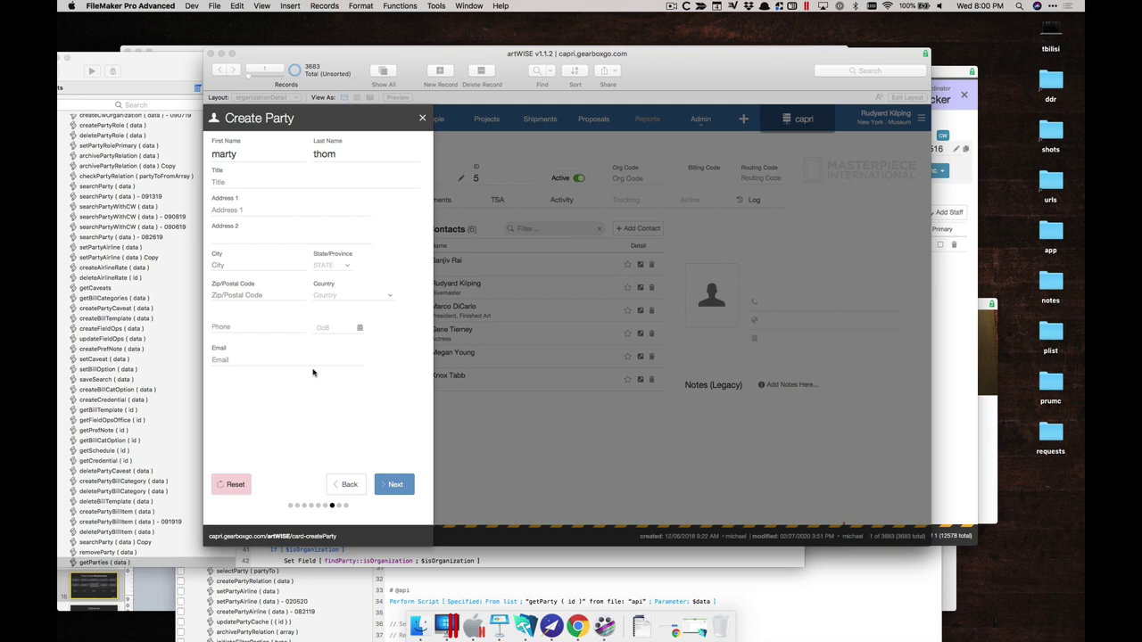
left_click(343, 485)
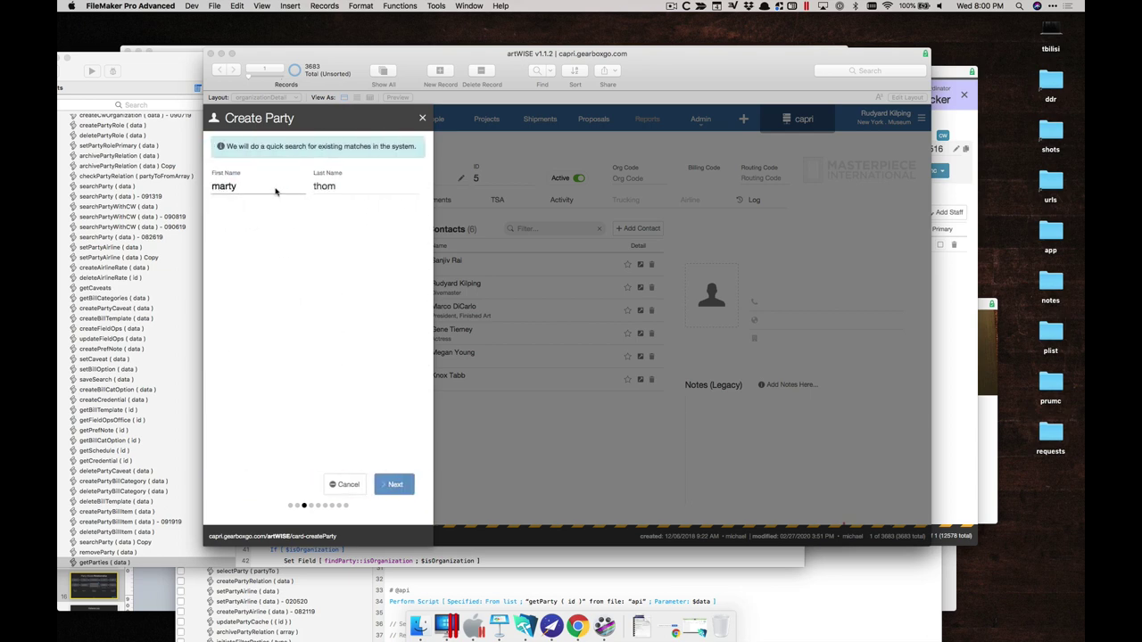
left_click(394, 490)
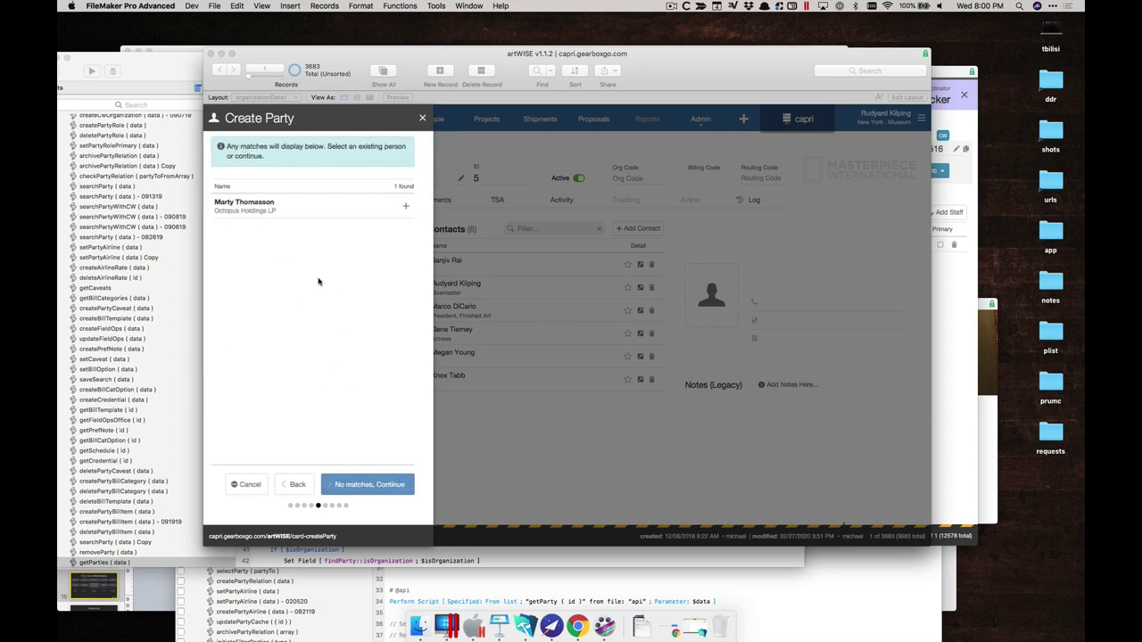
left_click(308, 208)
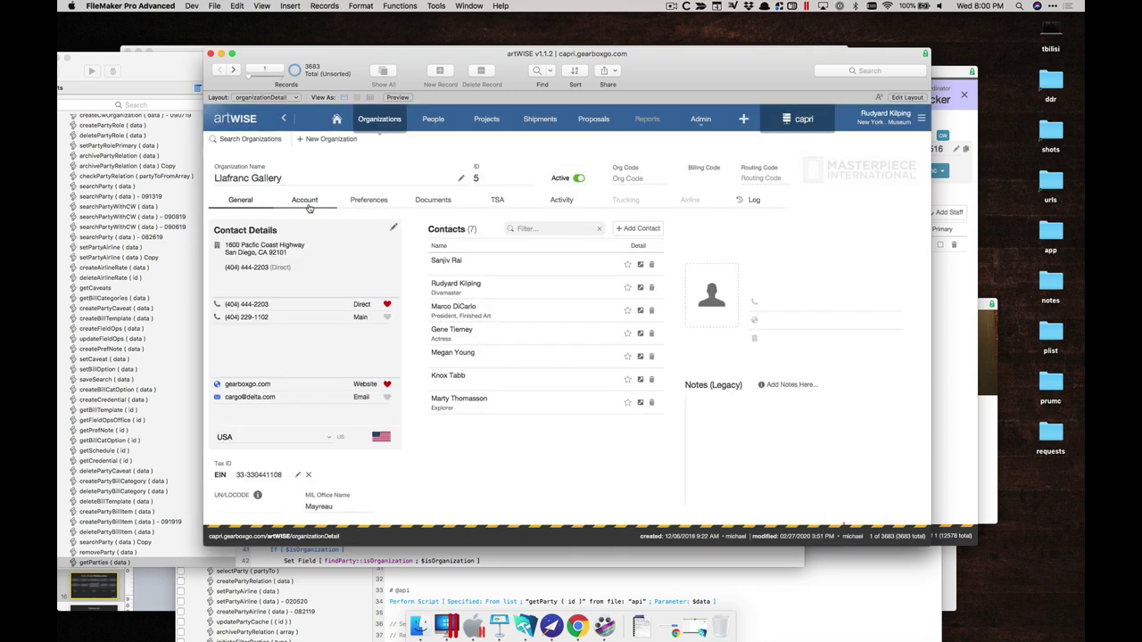
Step: Open the new contact's person record and switch its personDetail layout to Layout mode
left_click(465, 406)
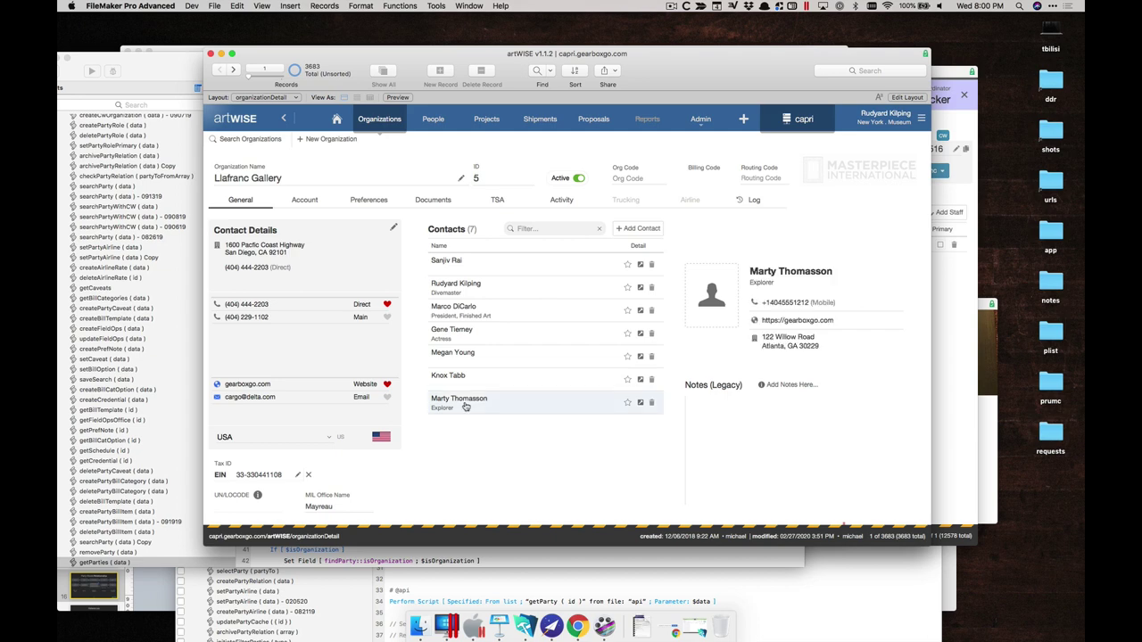
left_click(639, 404)
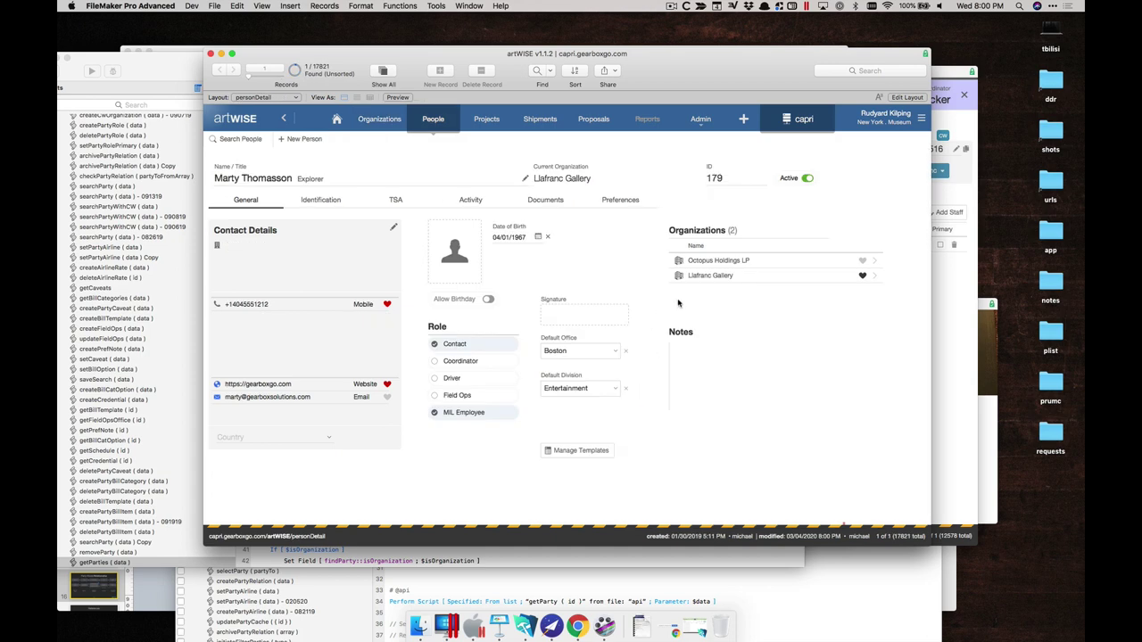
key("super+l")
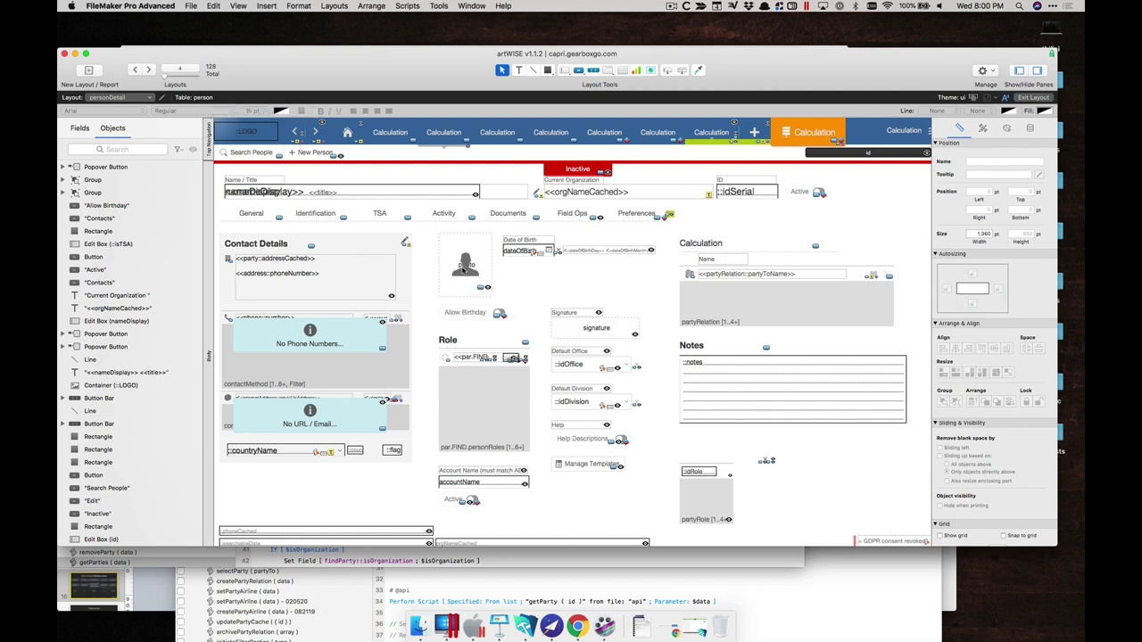
Step: Select the partyRelation portal, return to Browse mode, and open Octopus Holdings LP from Organizations
left_click(724, 312)
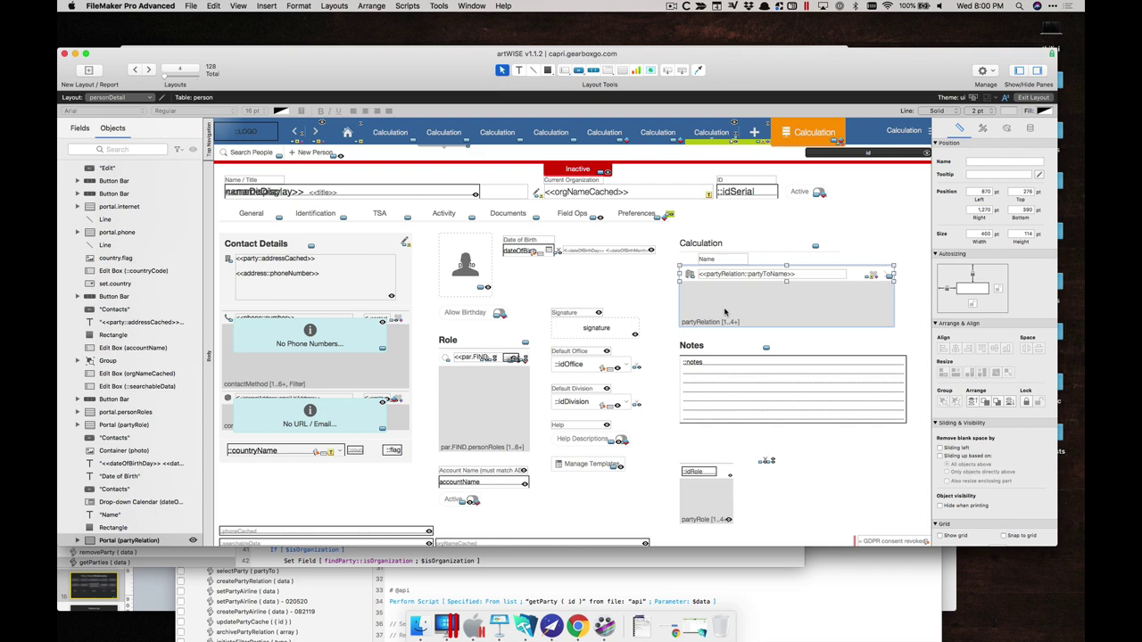
key("super+b")
left_click(712, 260)
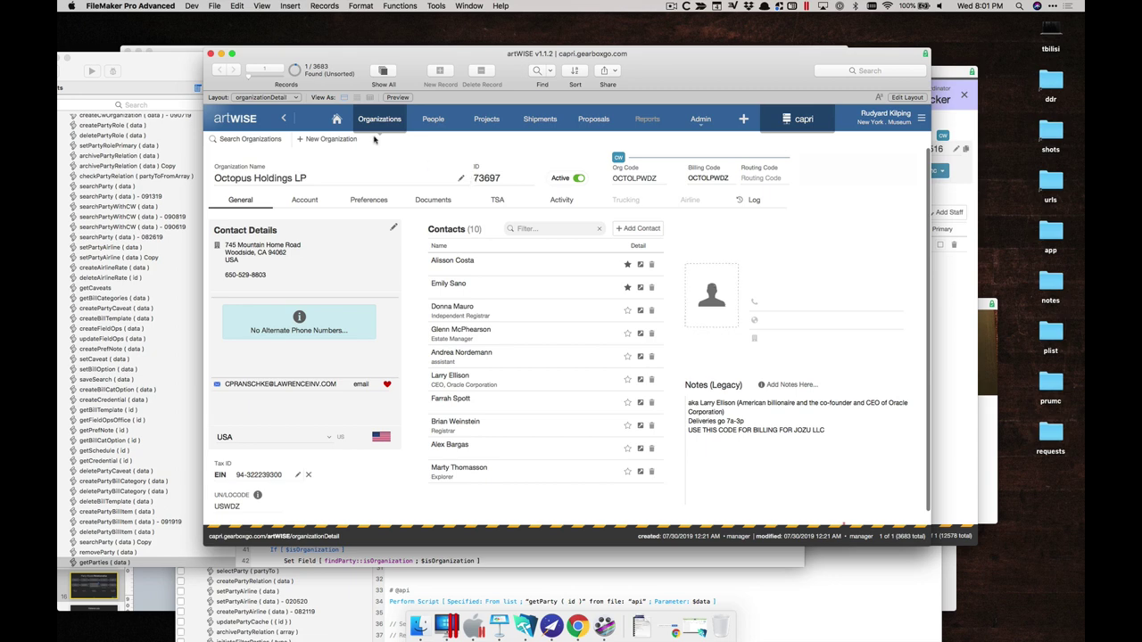
Step: Go back to the contact and view Llafranc Gallery's Account tab with its MIL Office role and Entertainment division
left_click(285, 119)
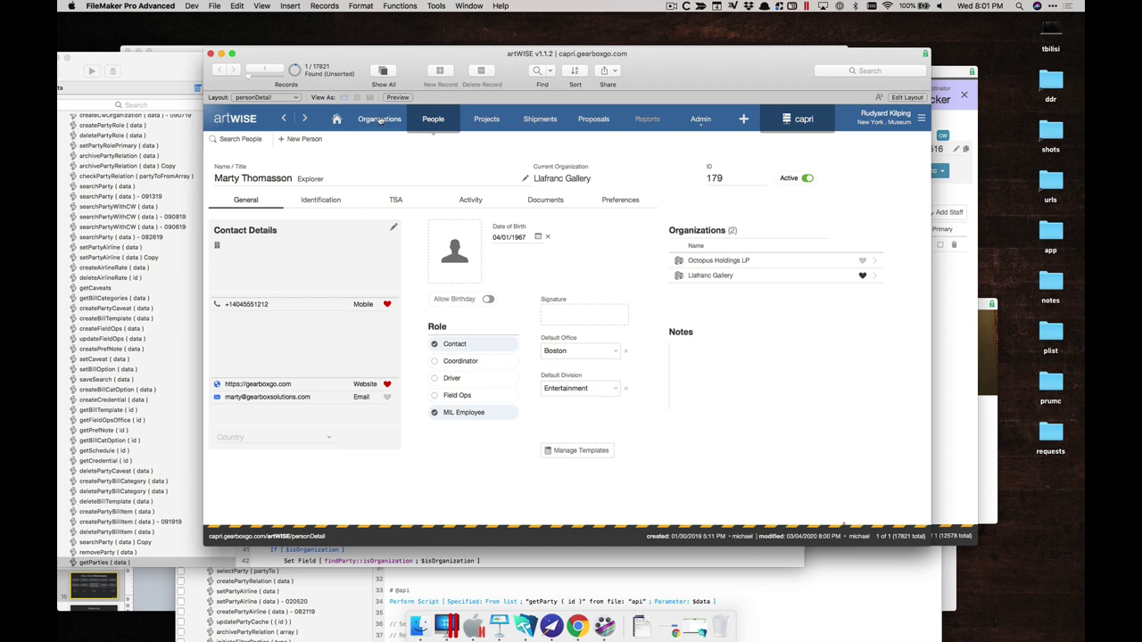
left_click(711, 274)
left_click(307, 202)
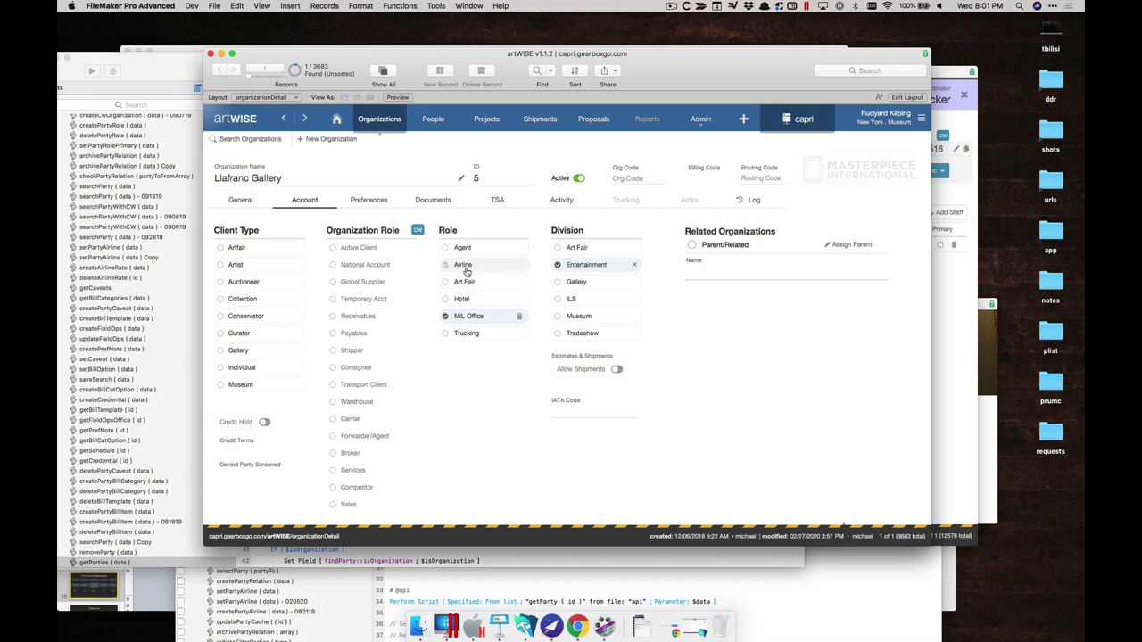
Step: Search organizations for 'air fra' and open the Air France JFK record
left_click(240, 143)
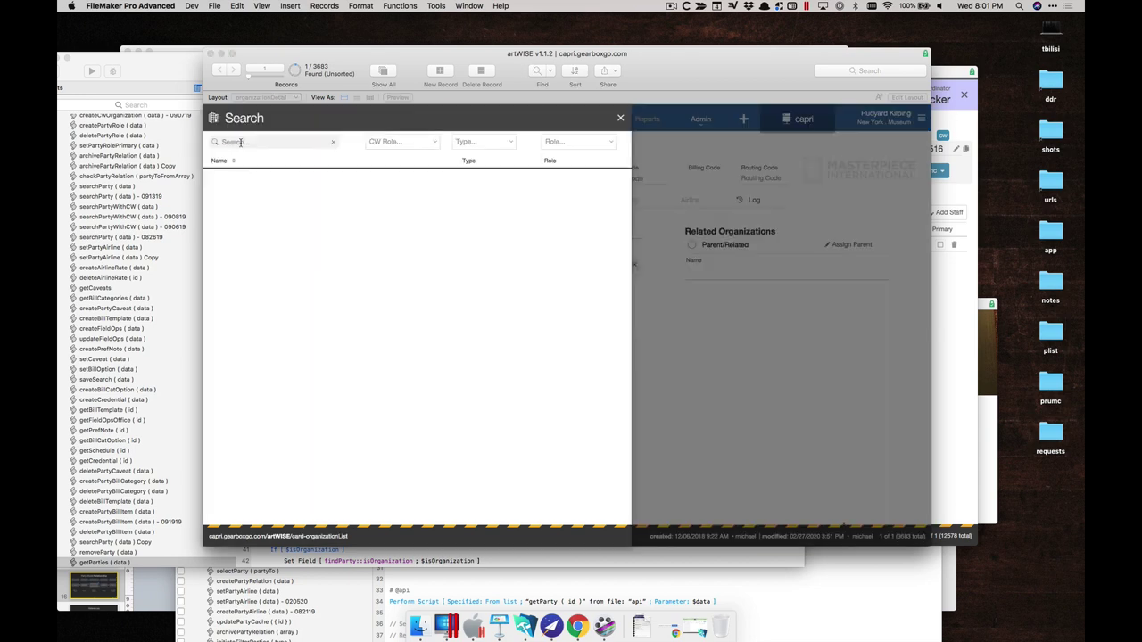
type("iddr")
key("Return")
type("air fra")
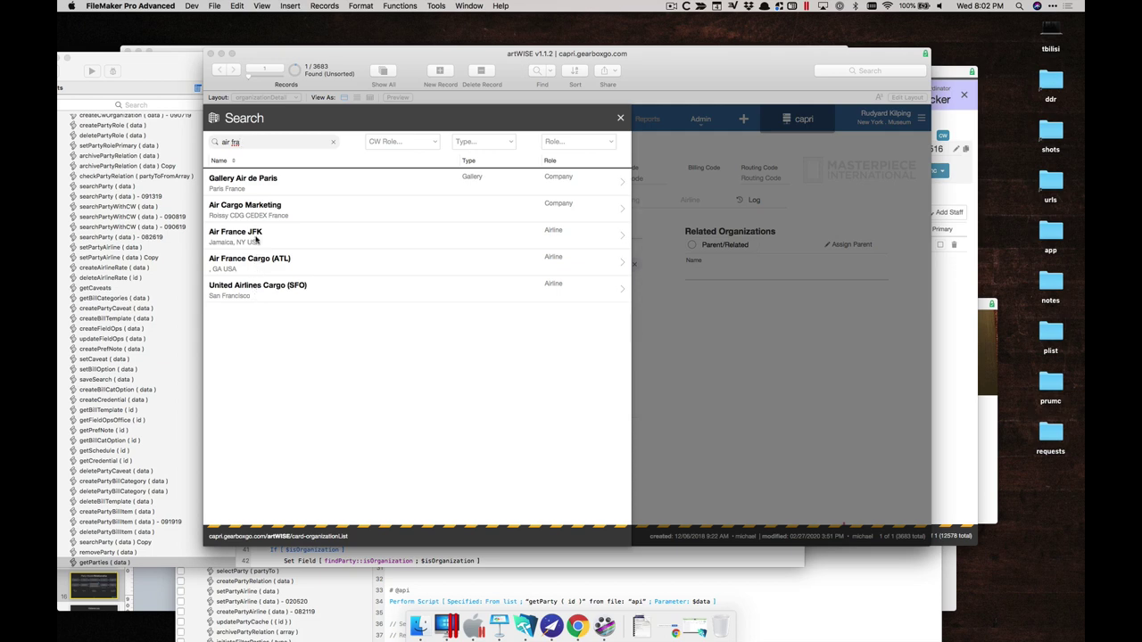
left_click(256, 236)
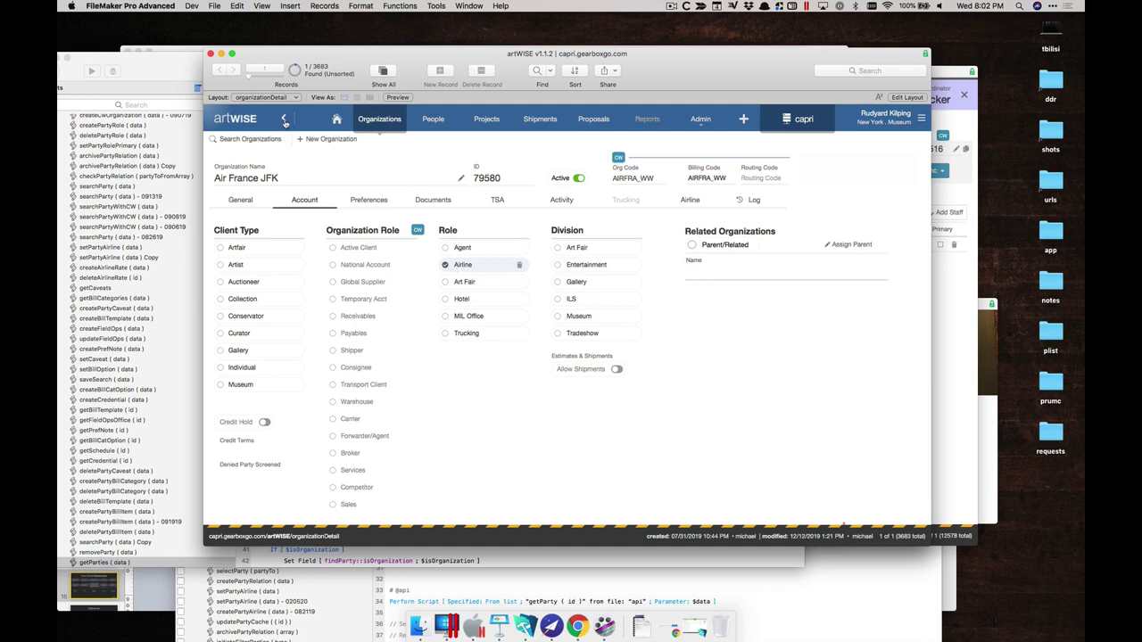
Step: Search 'lla', open Llafranc Gallery, and confirm its Airline tab is blocked without the Airline role
left_click(254, 139)
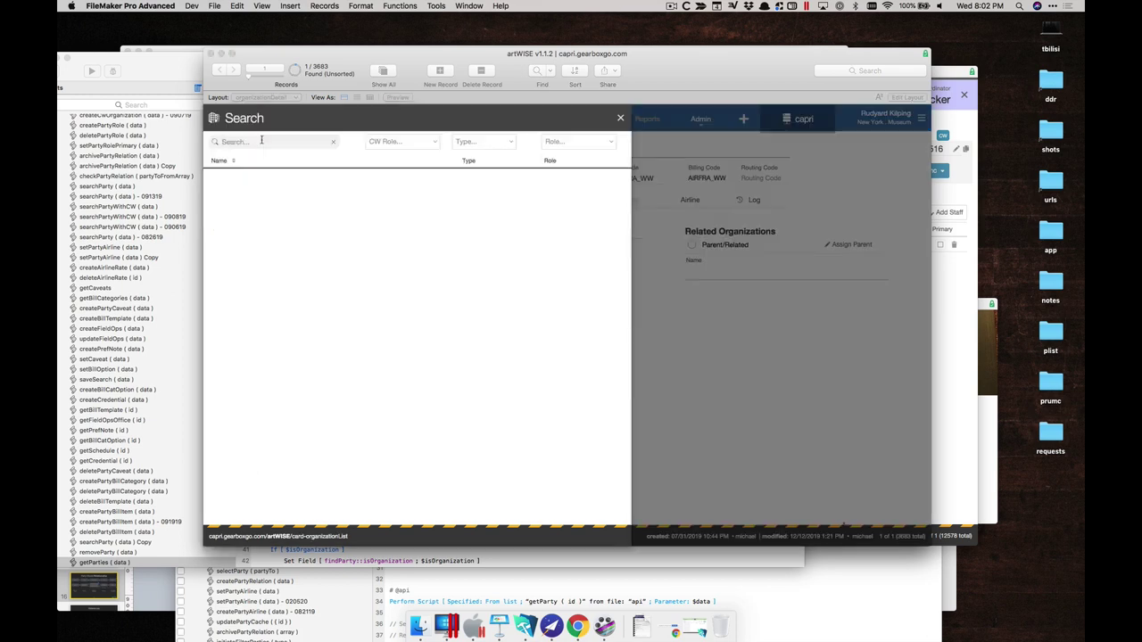
type("lla")
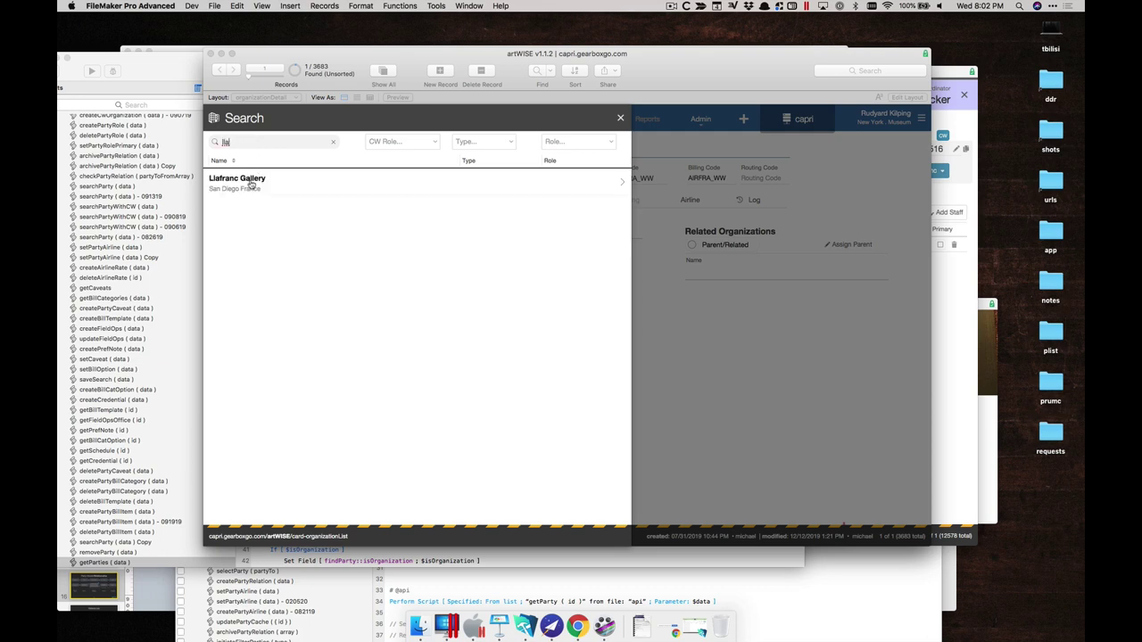
left_click(251, 185)
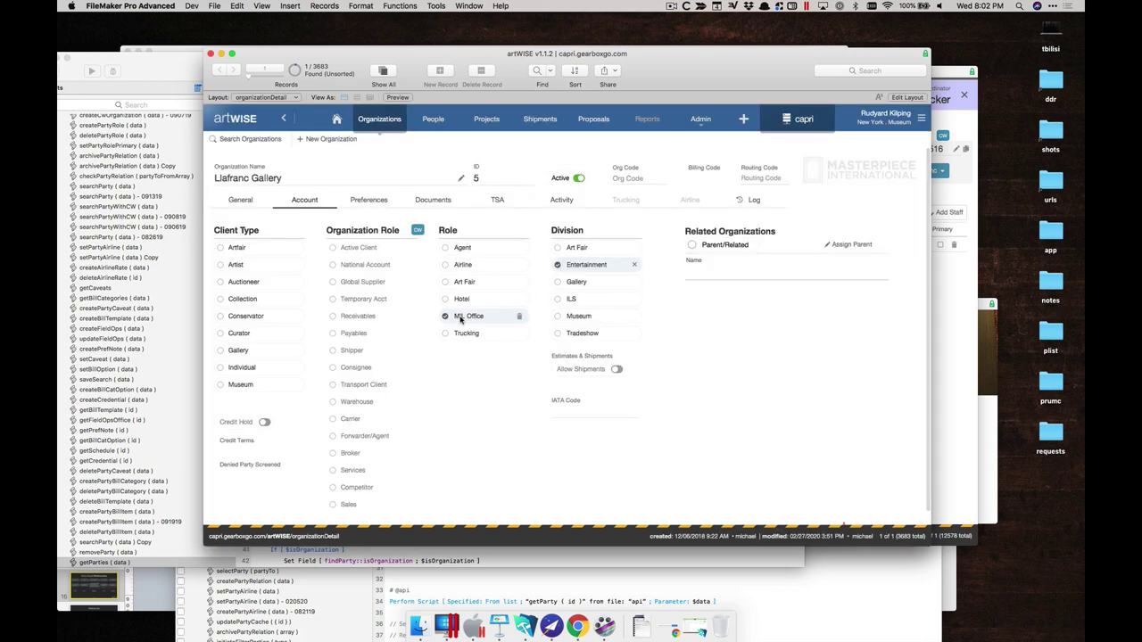
left_click(691, 204)
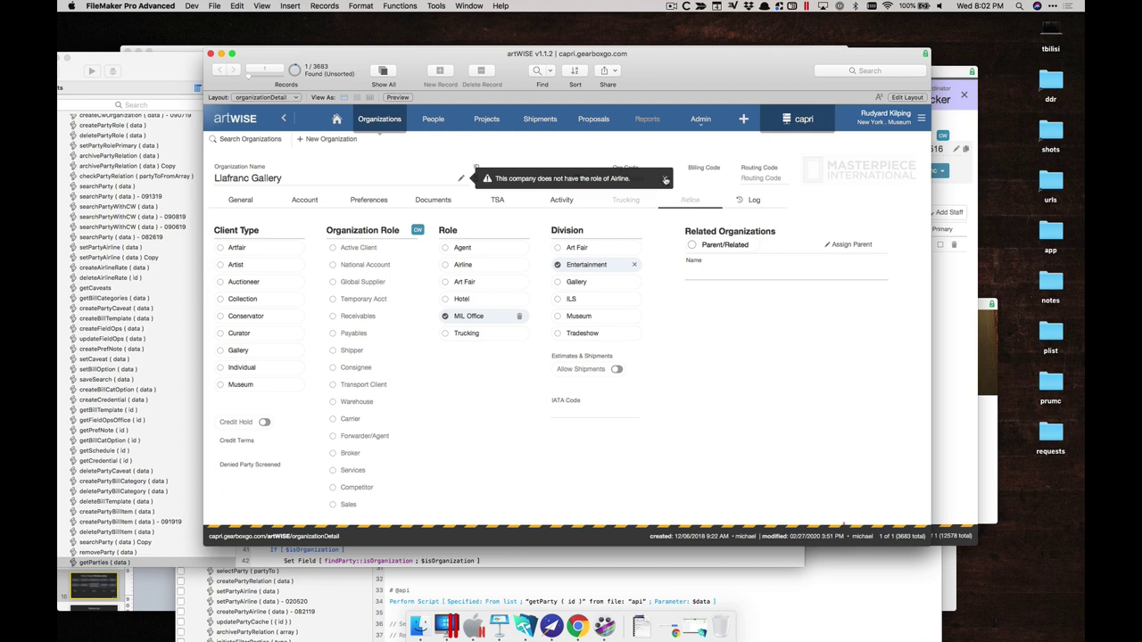
left_click(665, 180)
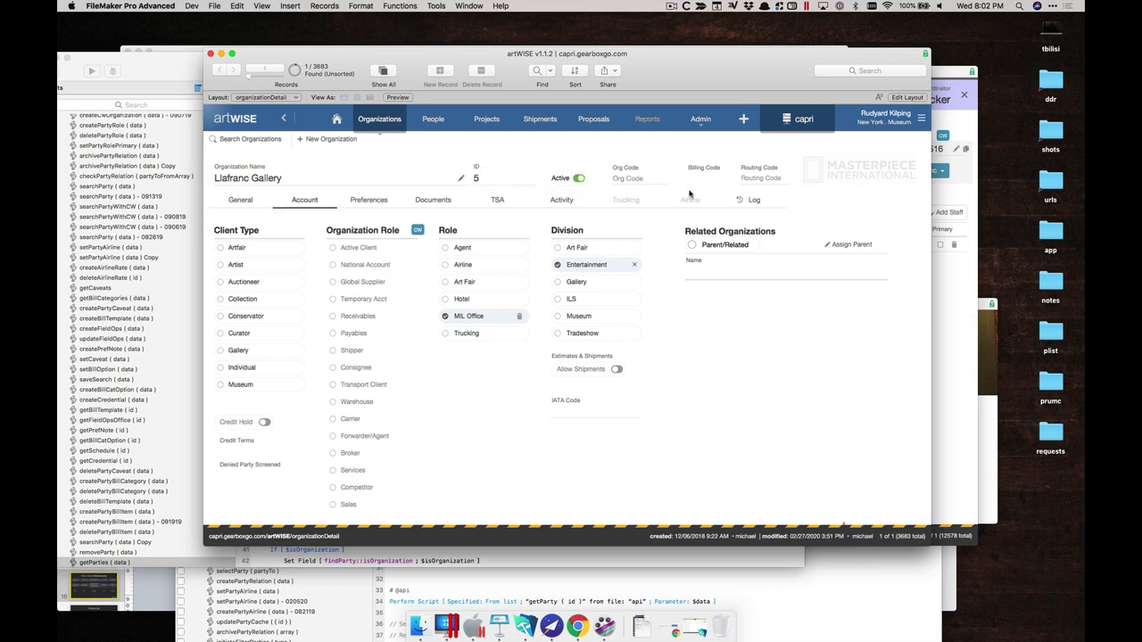
left_click(689, 205)
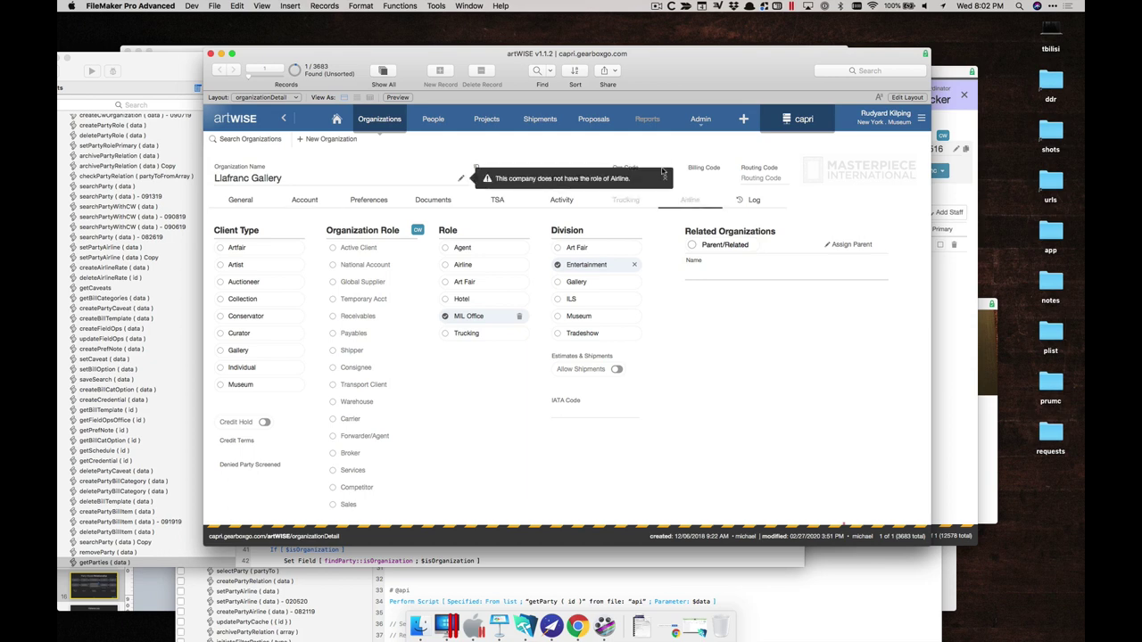
left_click(664, 180)
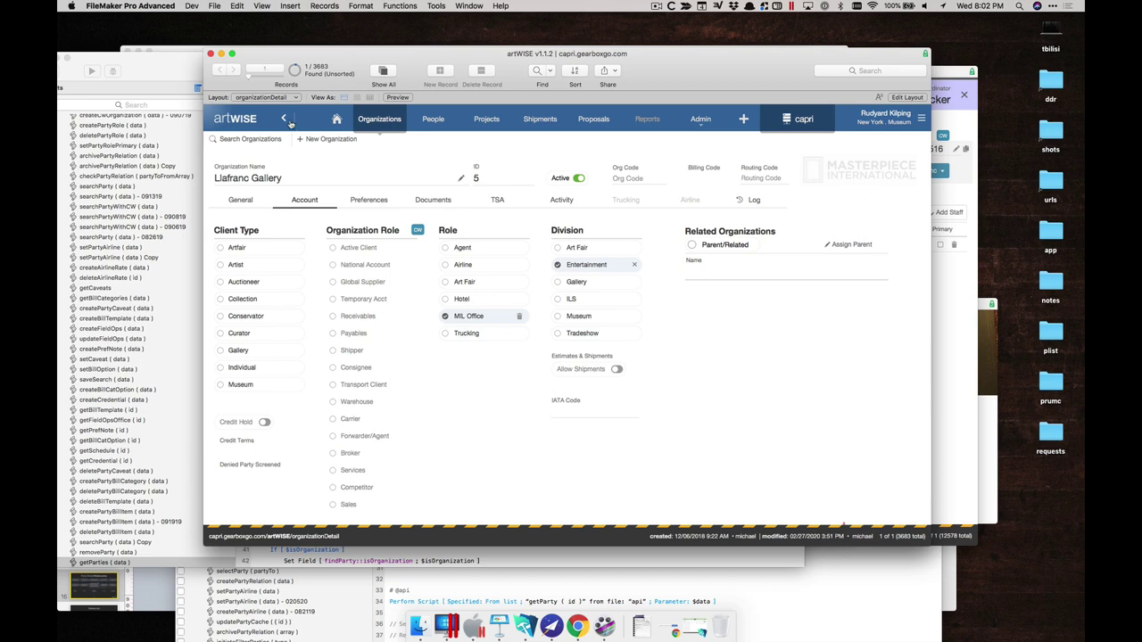
left_click(260, 140)
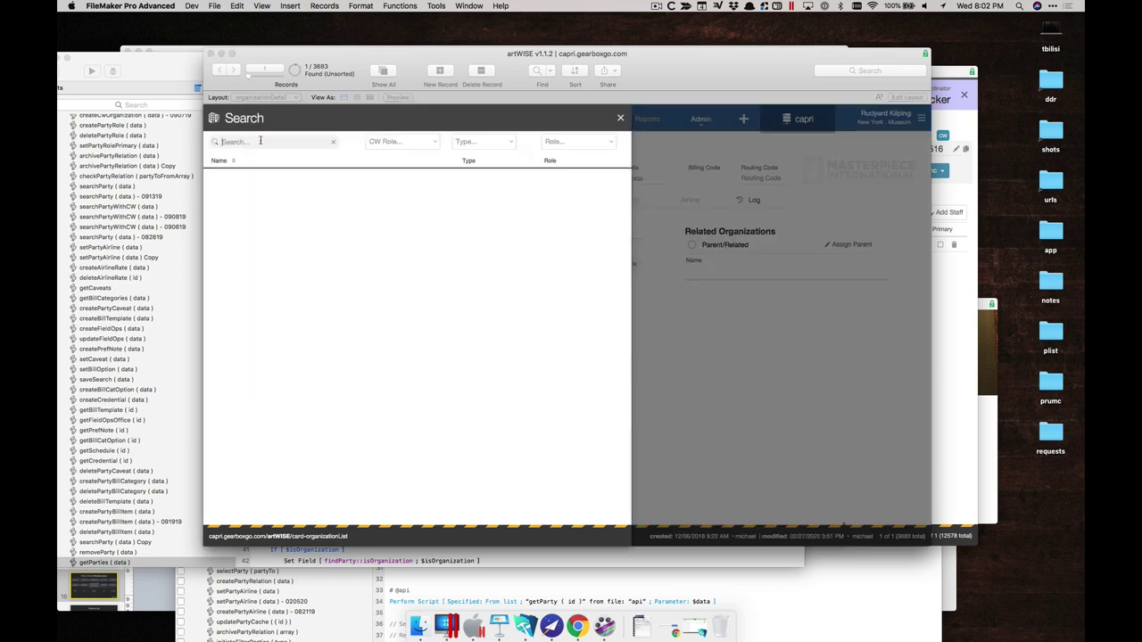
Step: Search for 'air fr' and open the Air France JFK organization record
type("air fr")
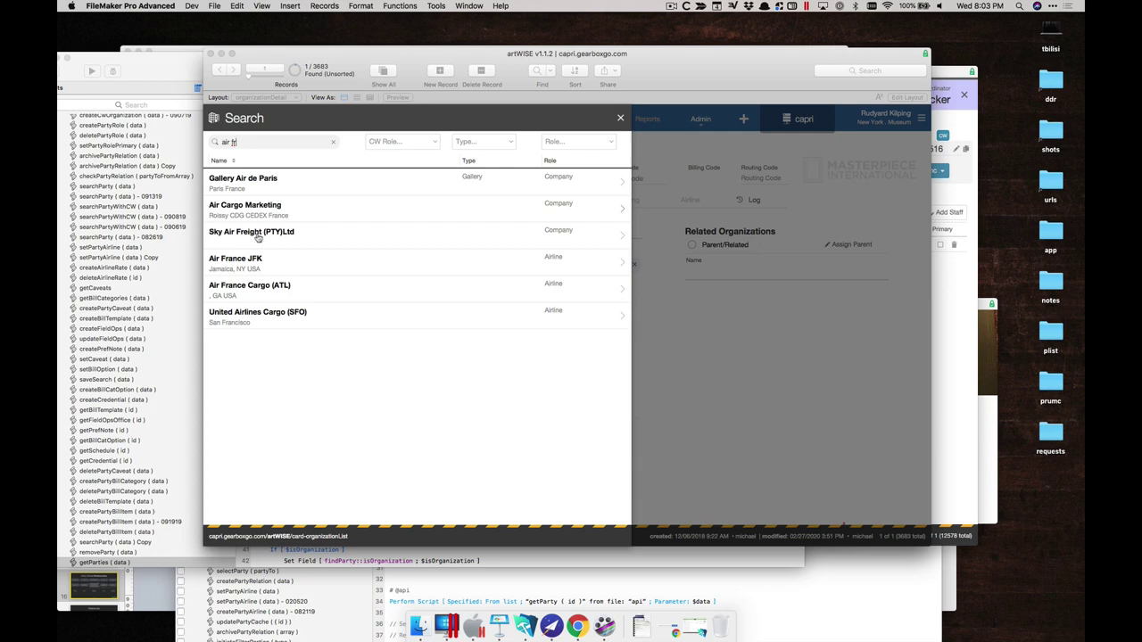
left_click(250, 271)
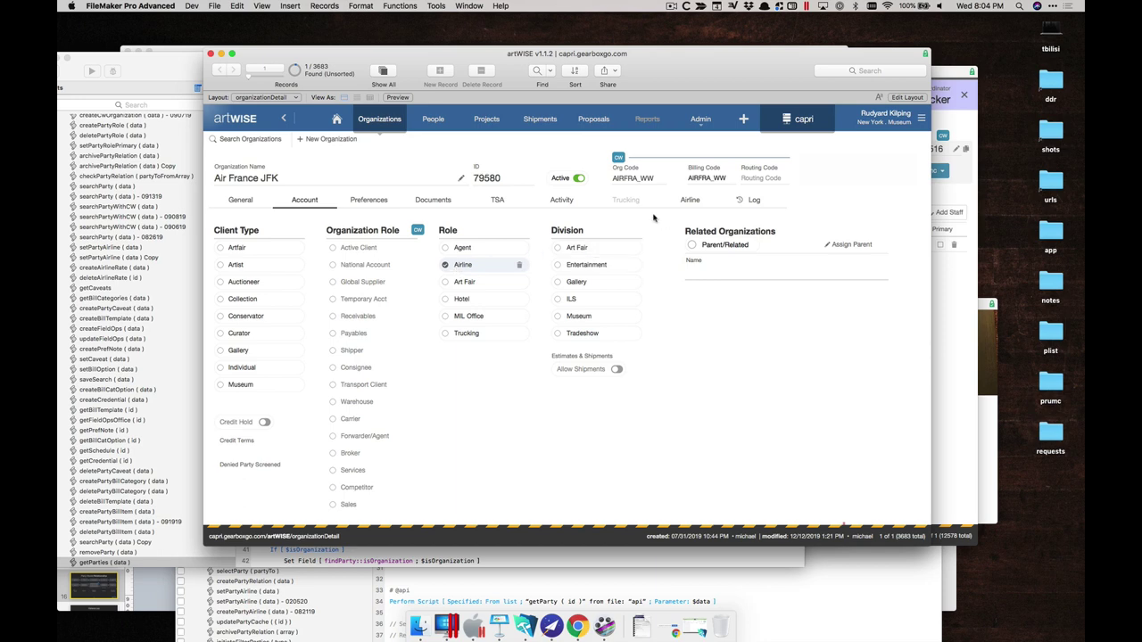
Step: Show Air France JFK's Airline tab with its surcharges, cargo buildings and JFK airport
left_click(691, 201)
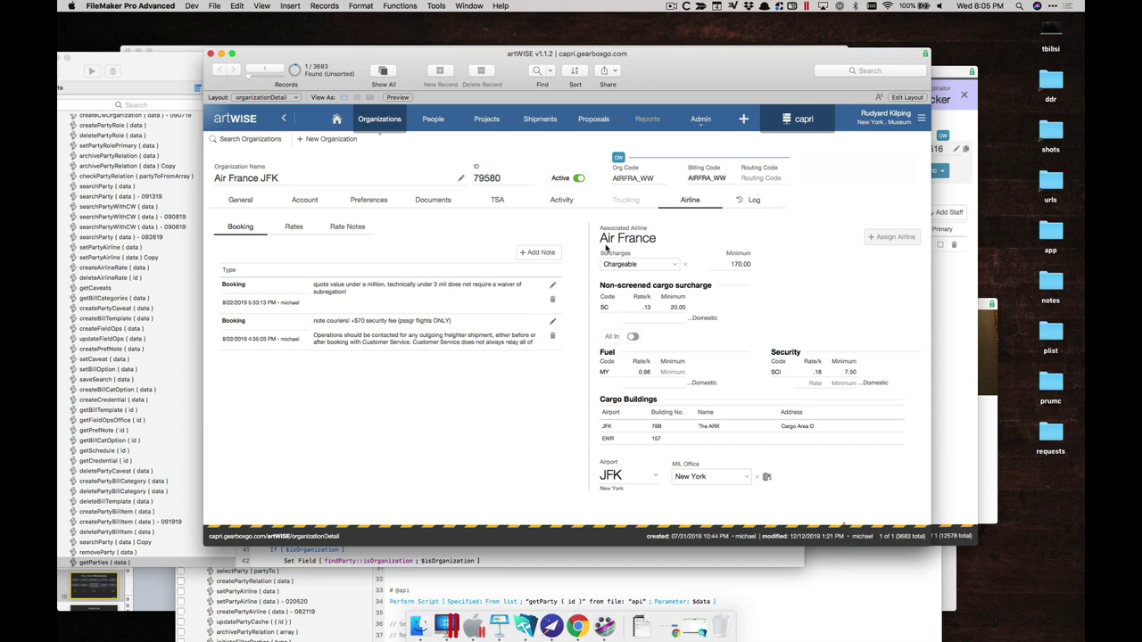
Step: Display Air France JFK's 8 weight-break rates from JFK to CDG, LHR and AMS
left_click(291, 227)
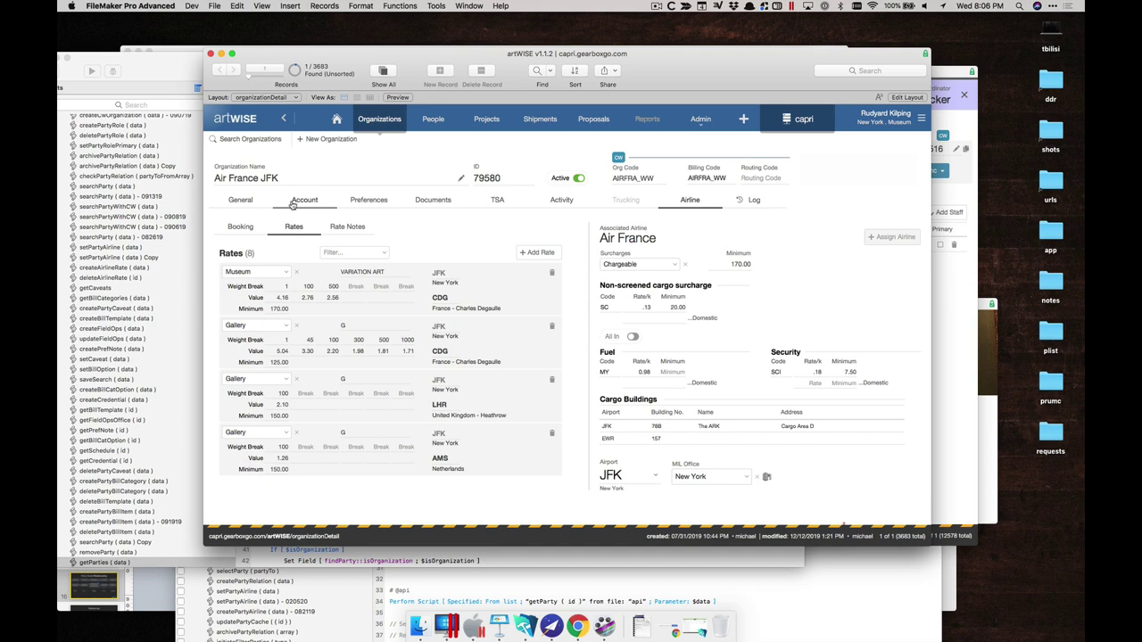
Step: Limit Shipments to My Shipments and open the MET Fernand Khnopff Exhibition shipment
left_click(538, 122)
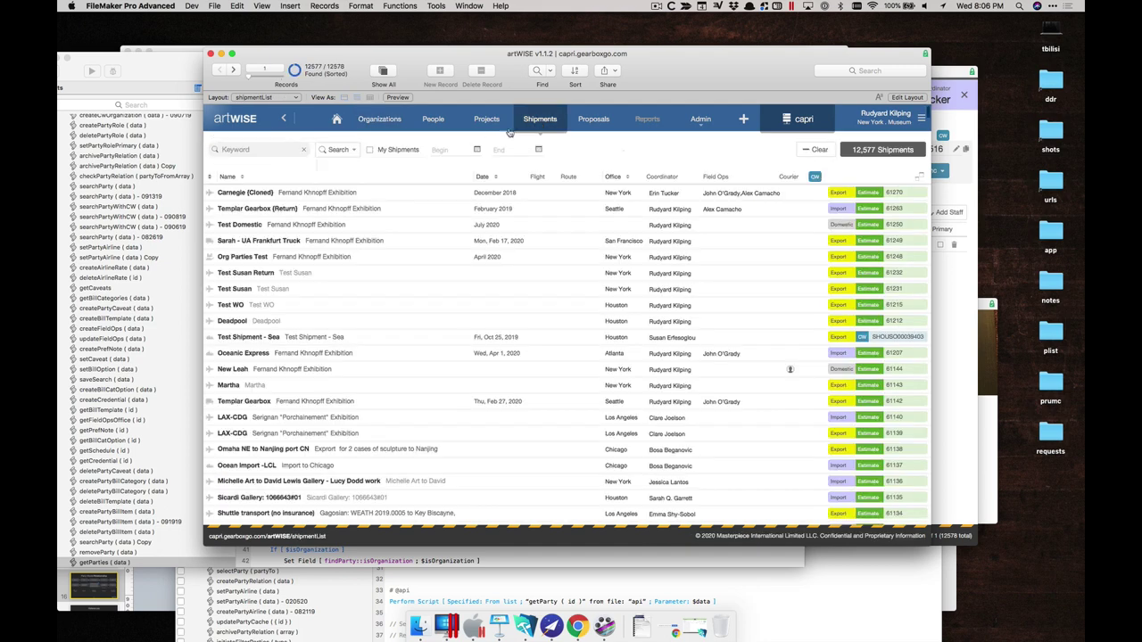
left_click(273, 150)
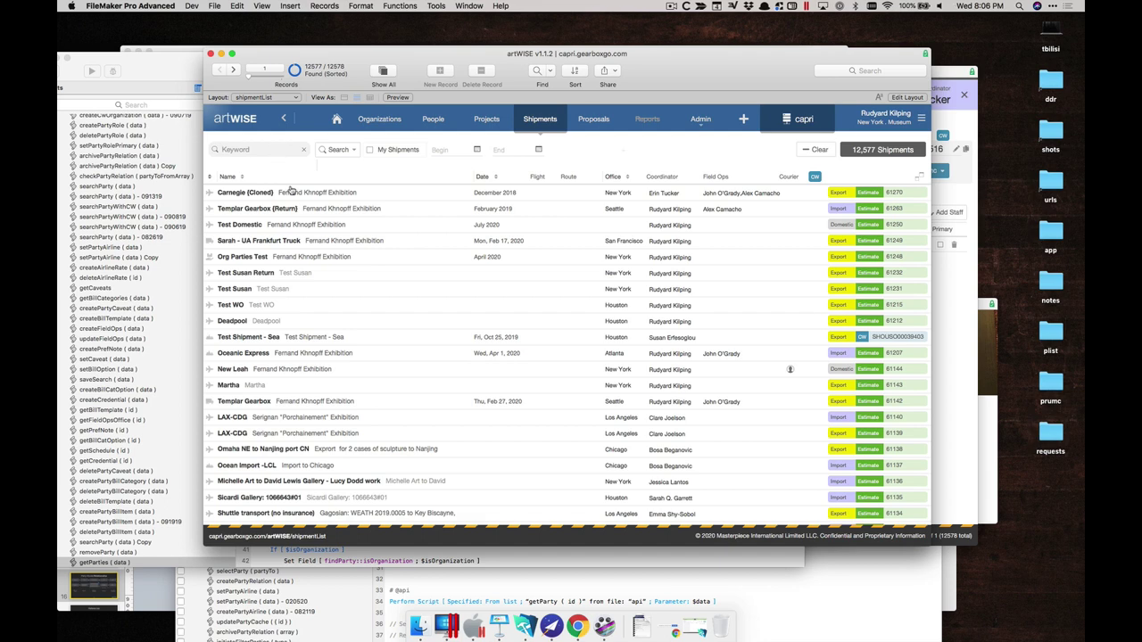
left_click(382, 151)
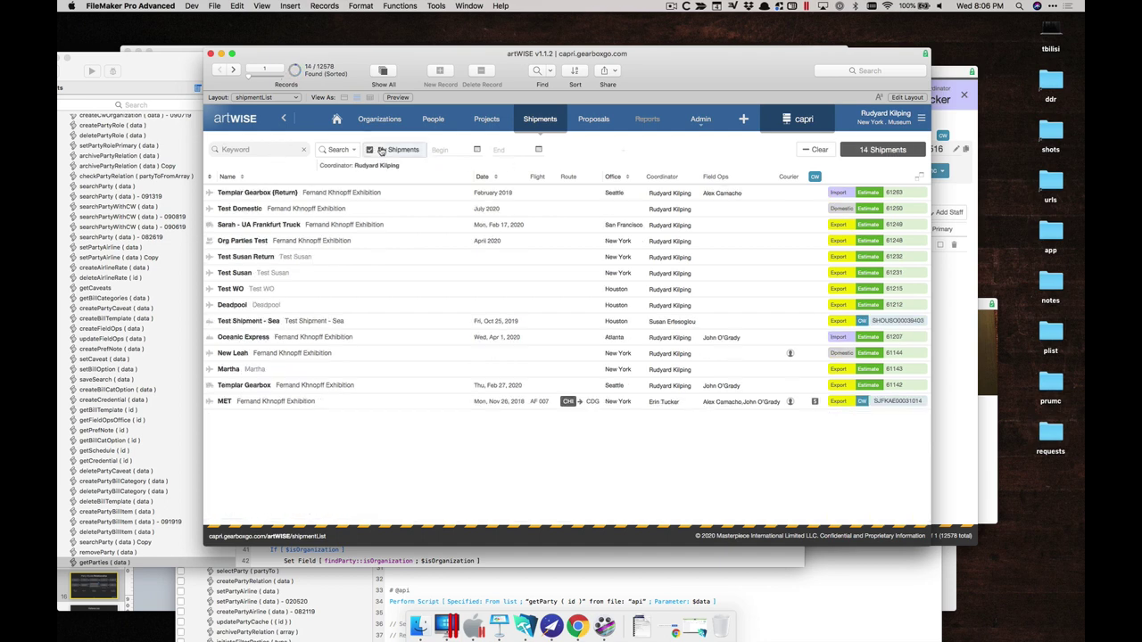
left_click(281, 404)
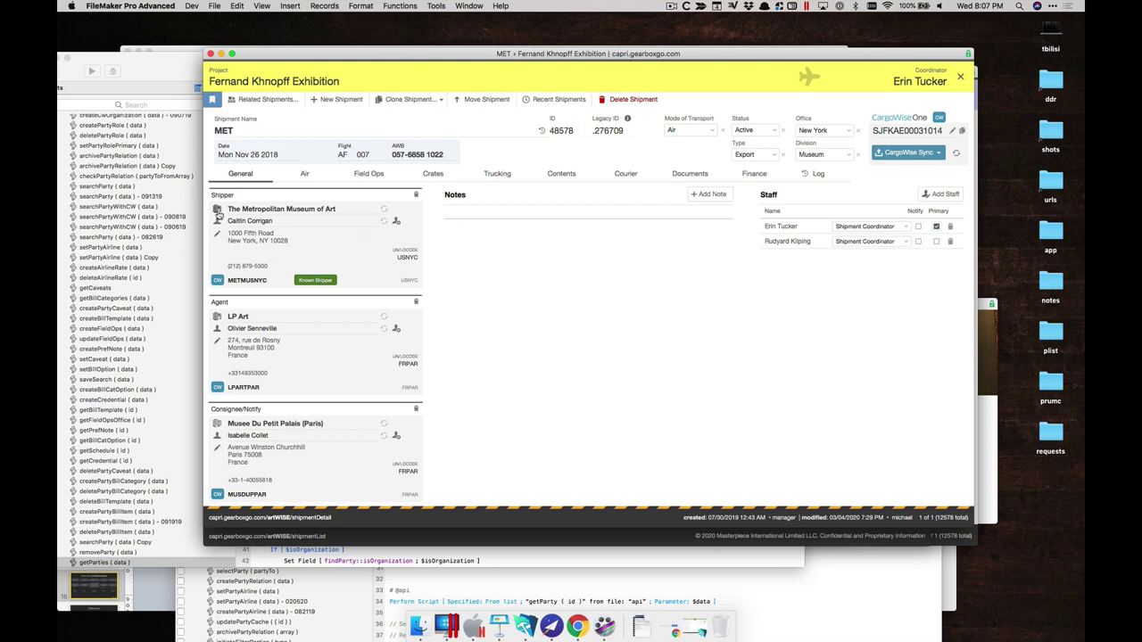
Step: Open The Metropolitan Museum of Art's Activity tab, then enter Layout mode on organizationDetail
left_click(217, 212)
left_click(555, 205)
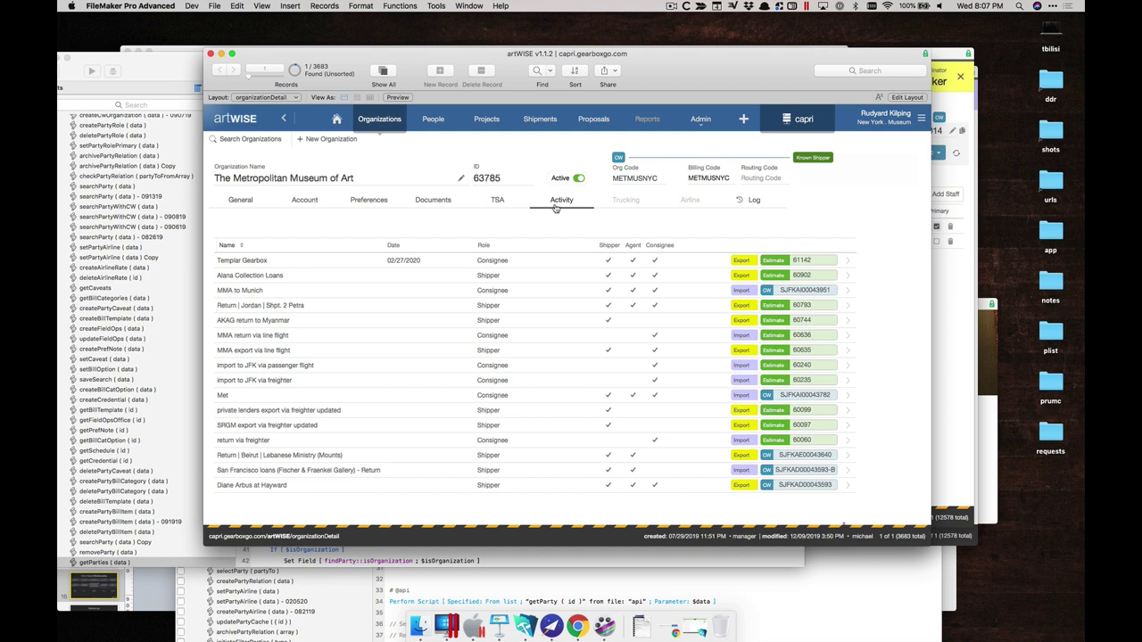
key("super+l")
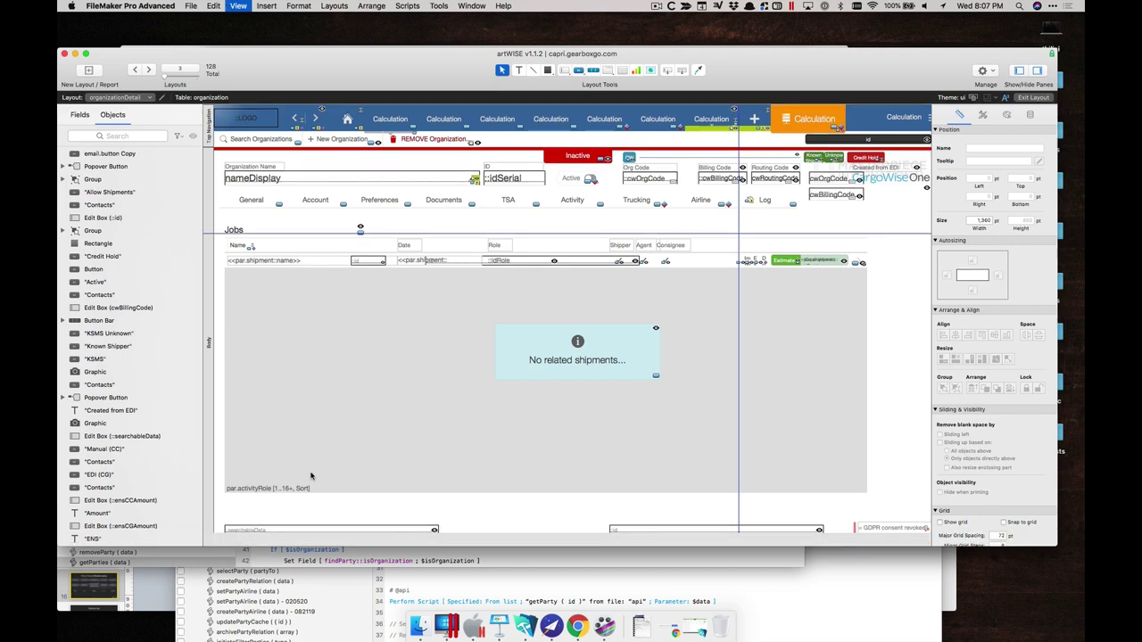
Step: Return to Browse mode, scroll through the museum's shipment activity, then switch to Keynote
key("super+b")
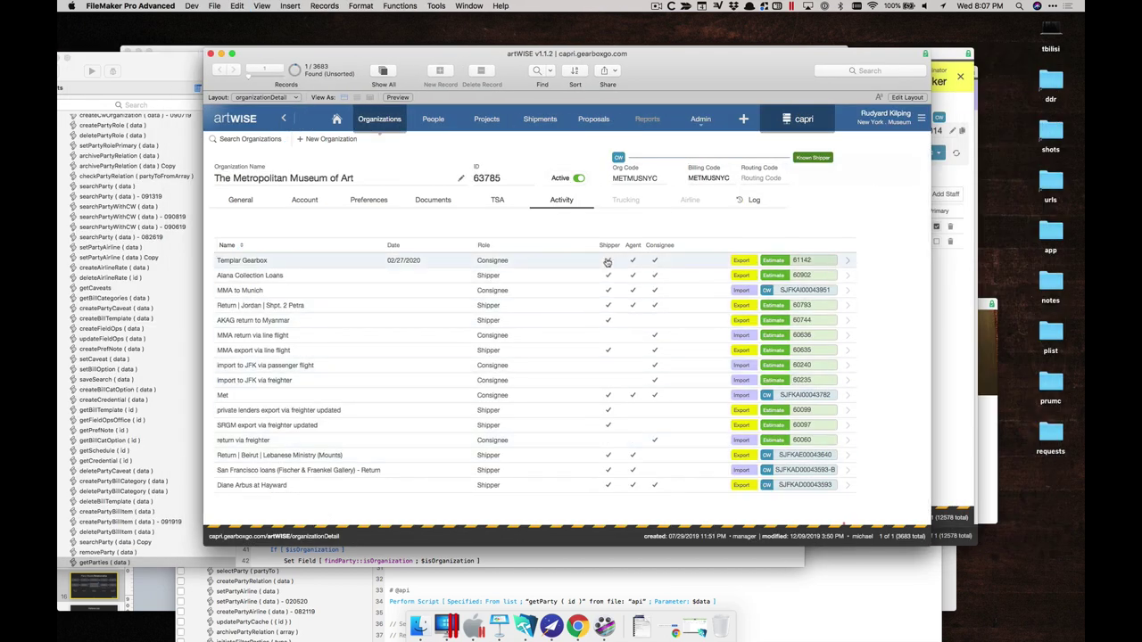
scroll(607, 261, "down", 15)
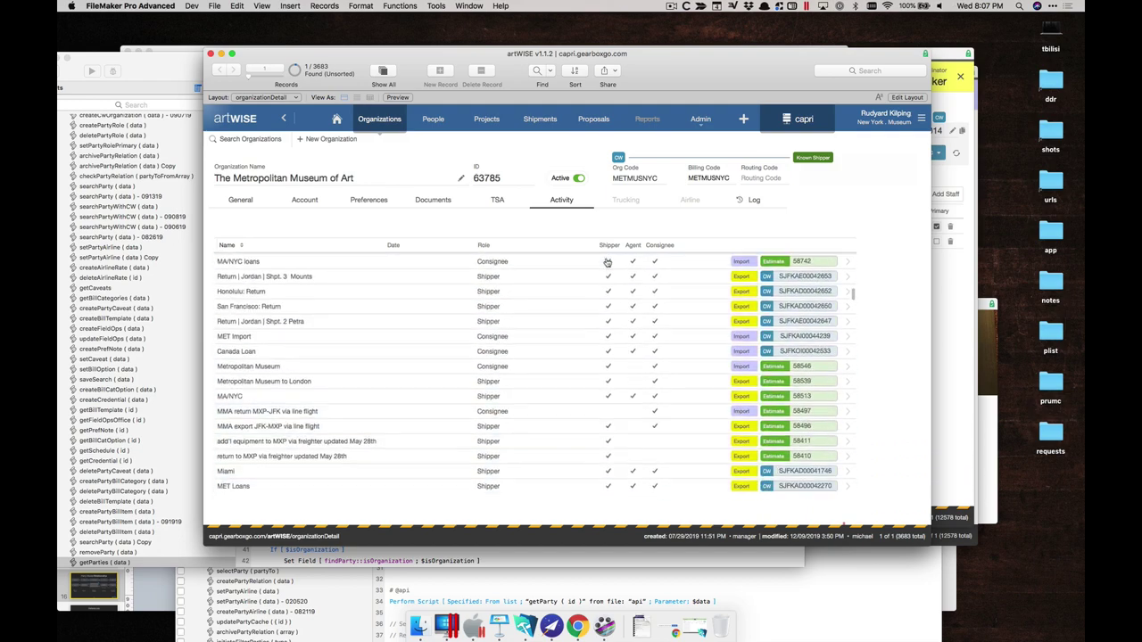
scroll(606, 261, "down", 15)
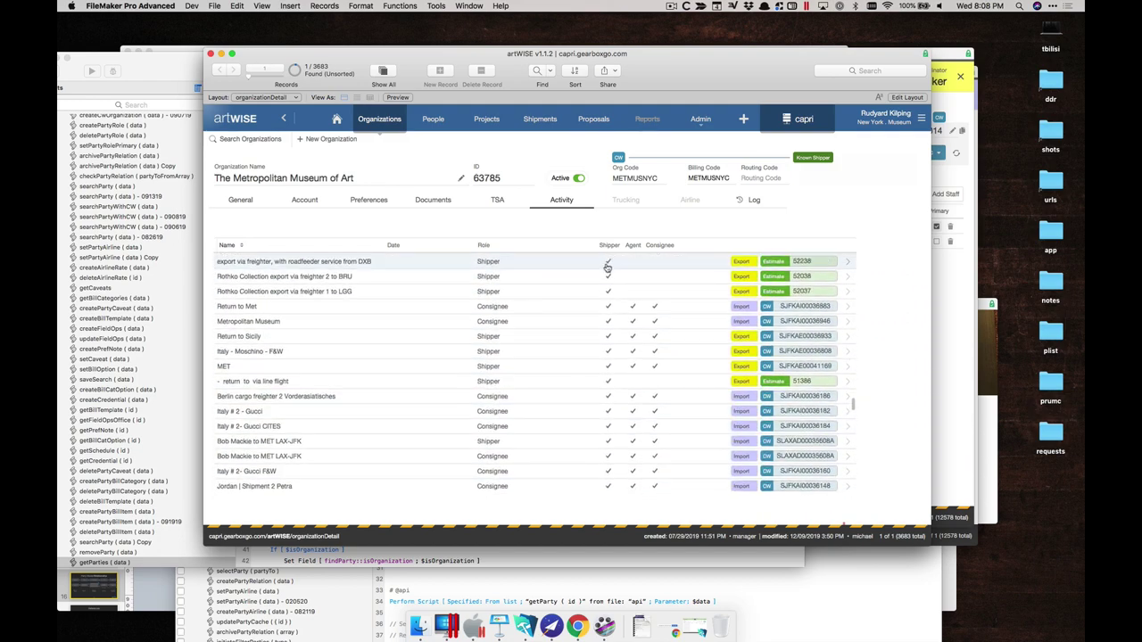
scroll(576, 394, "down", 15)
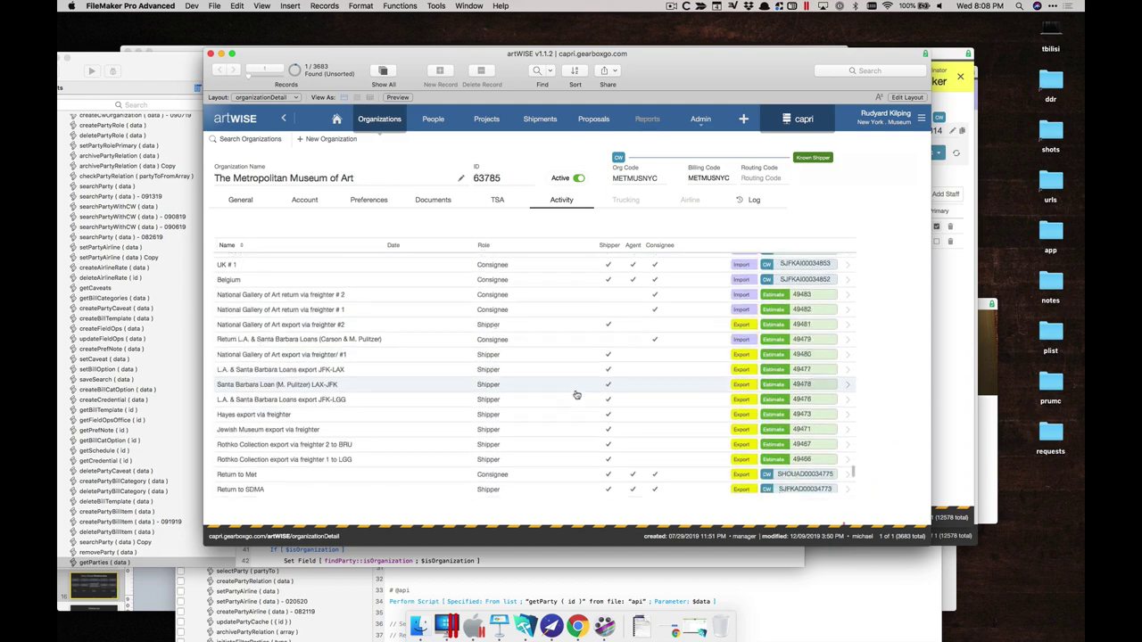
scroll(576, 394, "down", 2)
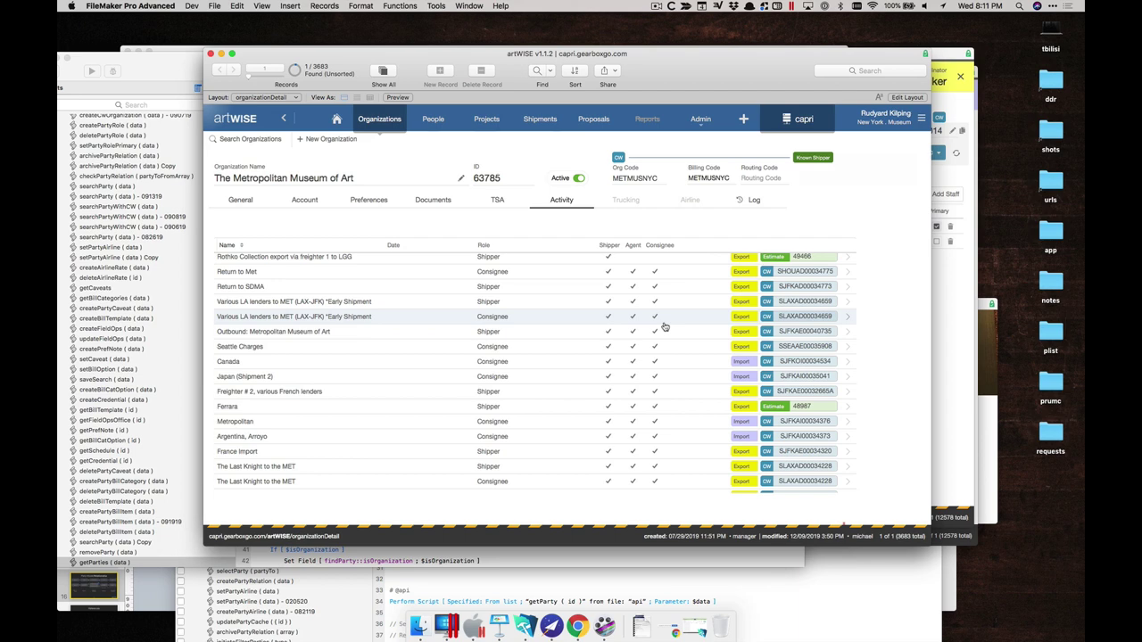
key("super+Tab")
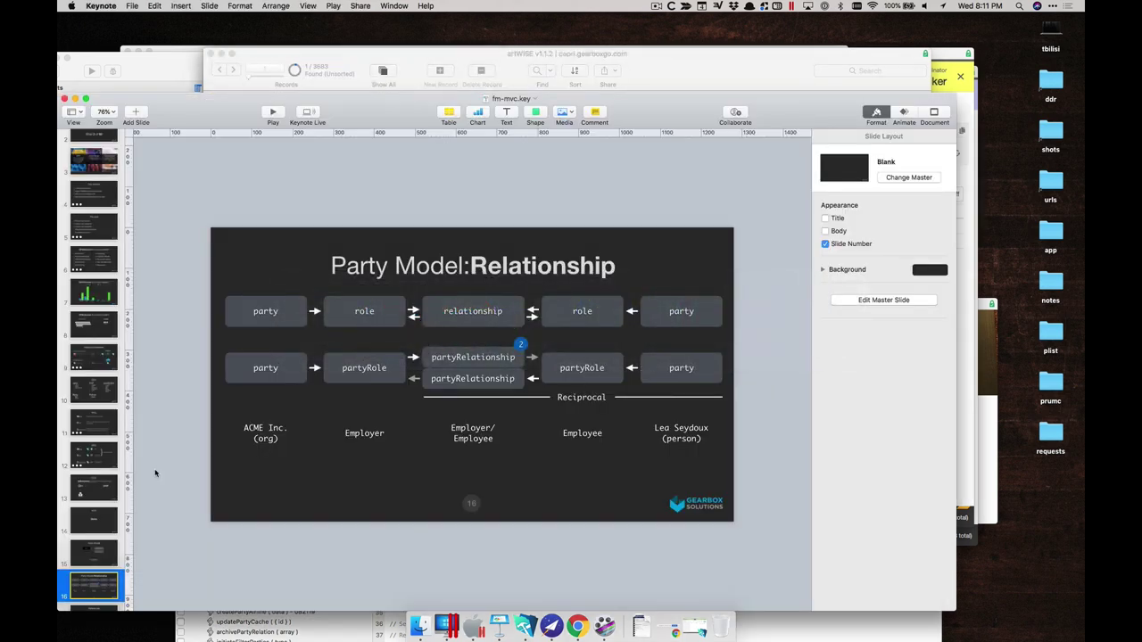
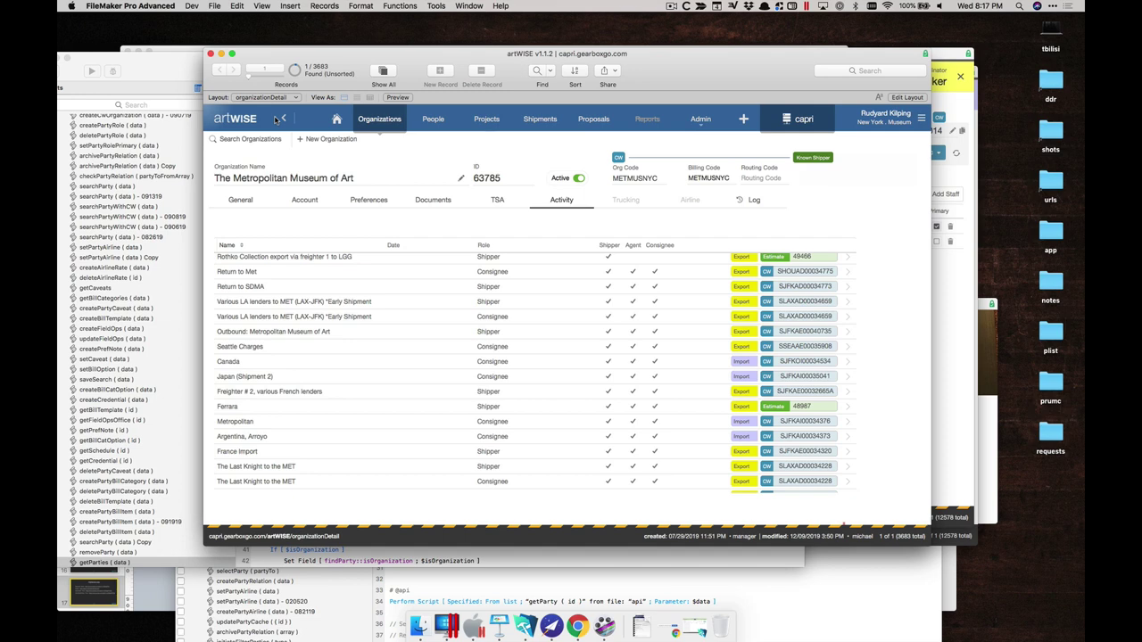
Step: Refresh the organization's shipment activity list, then return to the home Shipment Dashboard
left_click(382, 116)
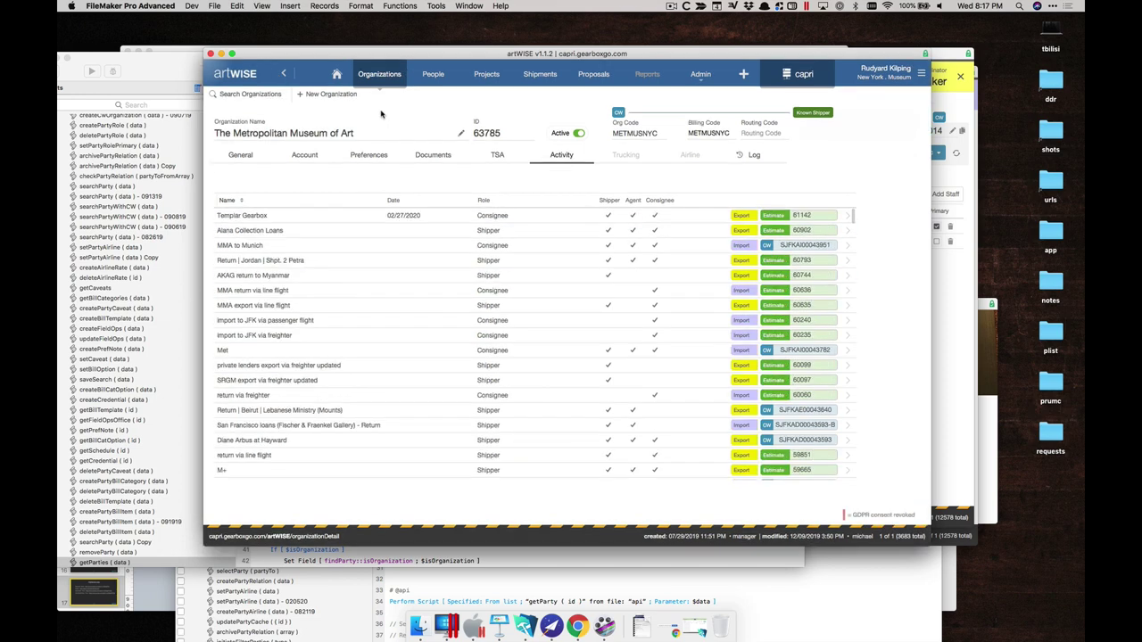
left_click(338, 74)
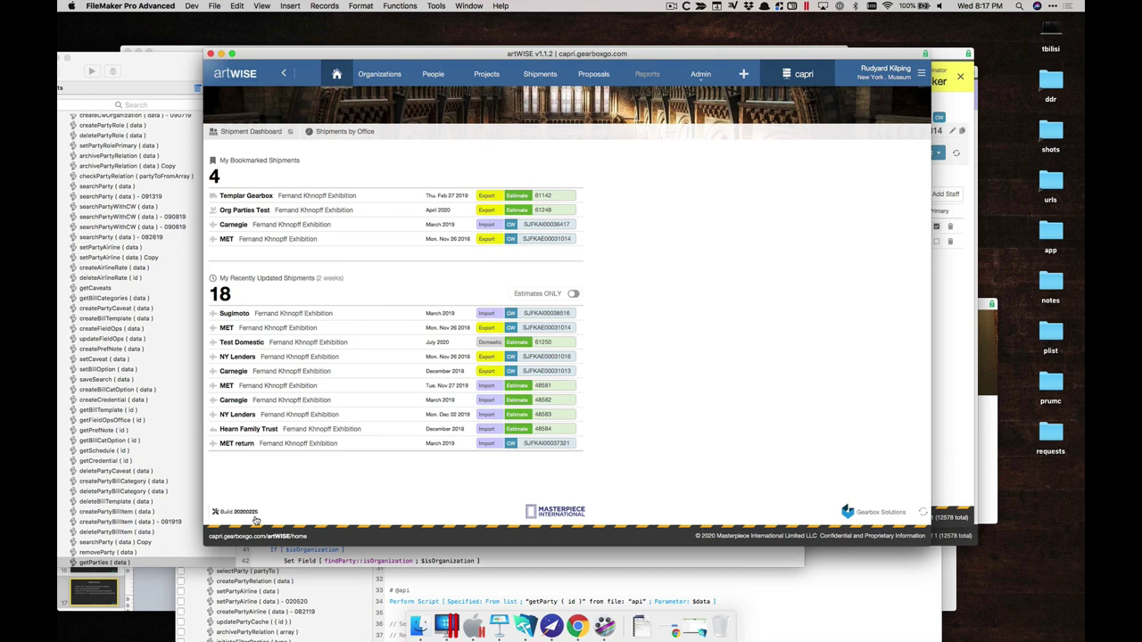
left_click(251, 513)
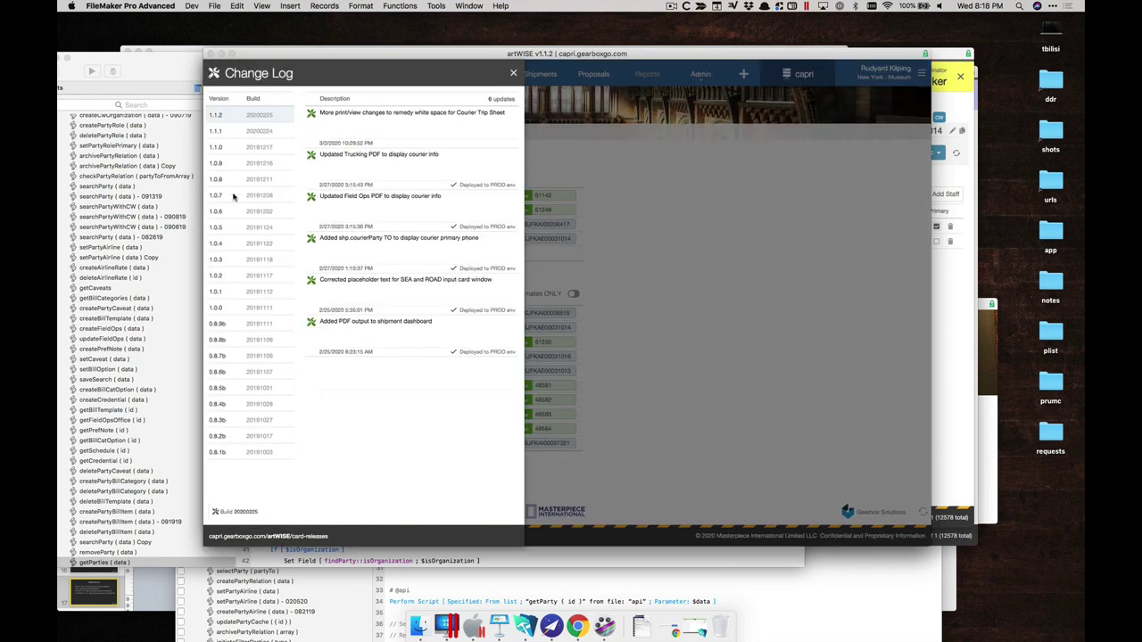
scroll(236, 194, "down", 10)
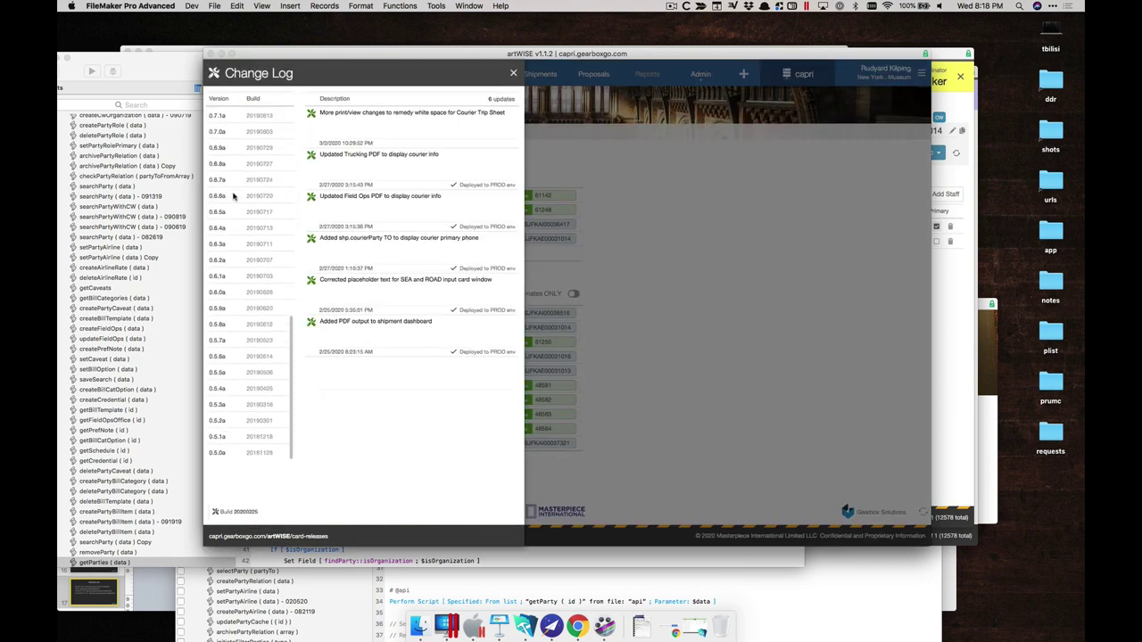
left_click(240, 454)
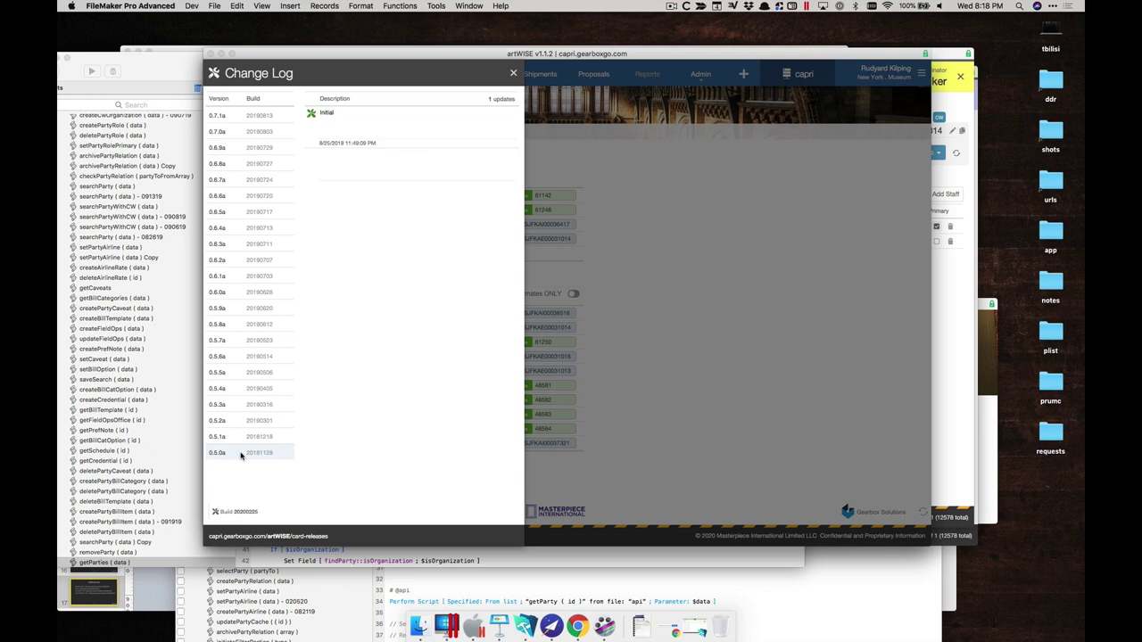
scroll(240, 454, "up", 10)
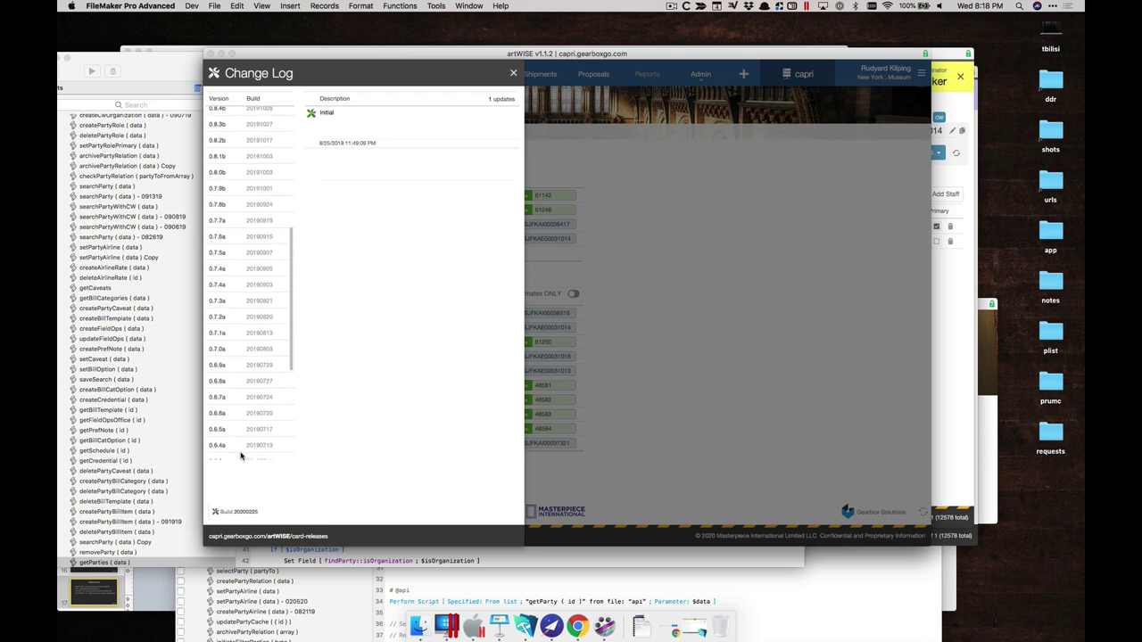
left_click(234, 160)
left_click(236, 147)
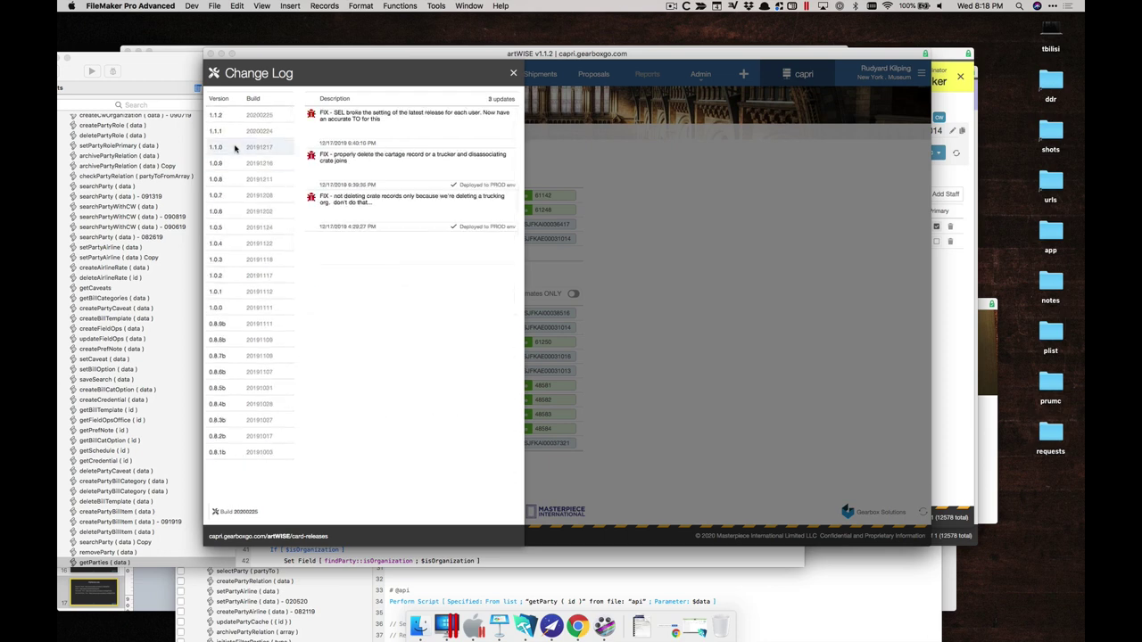
left_click(238, 133)
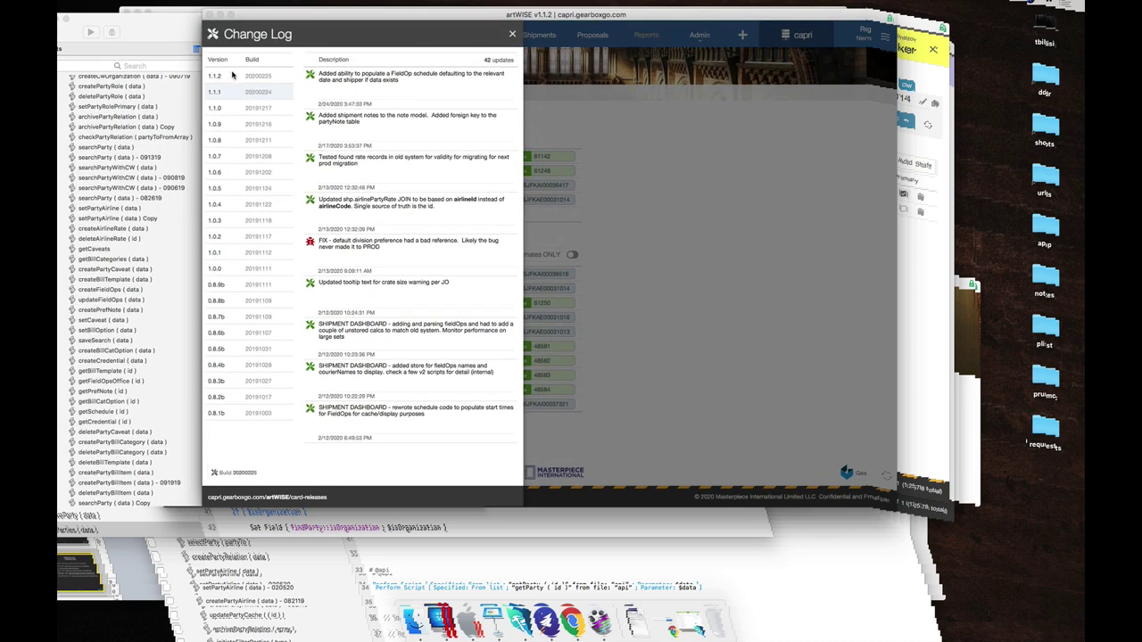
left_click(233, 76)
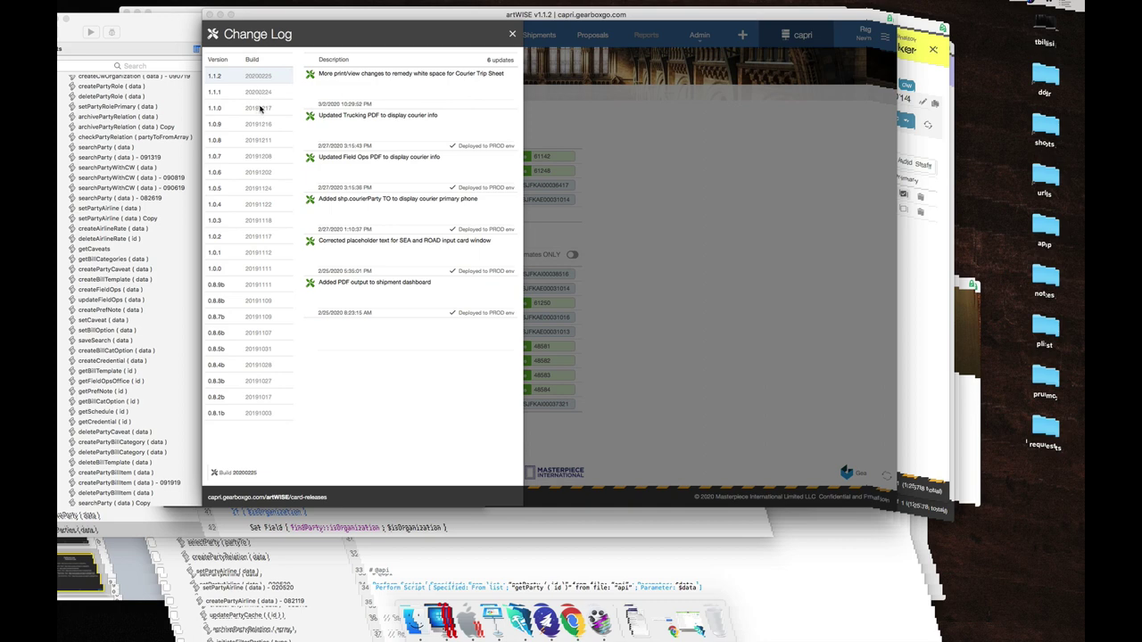
left_click(513, 37)
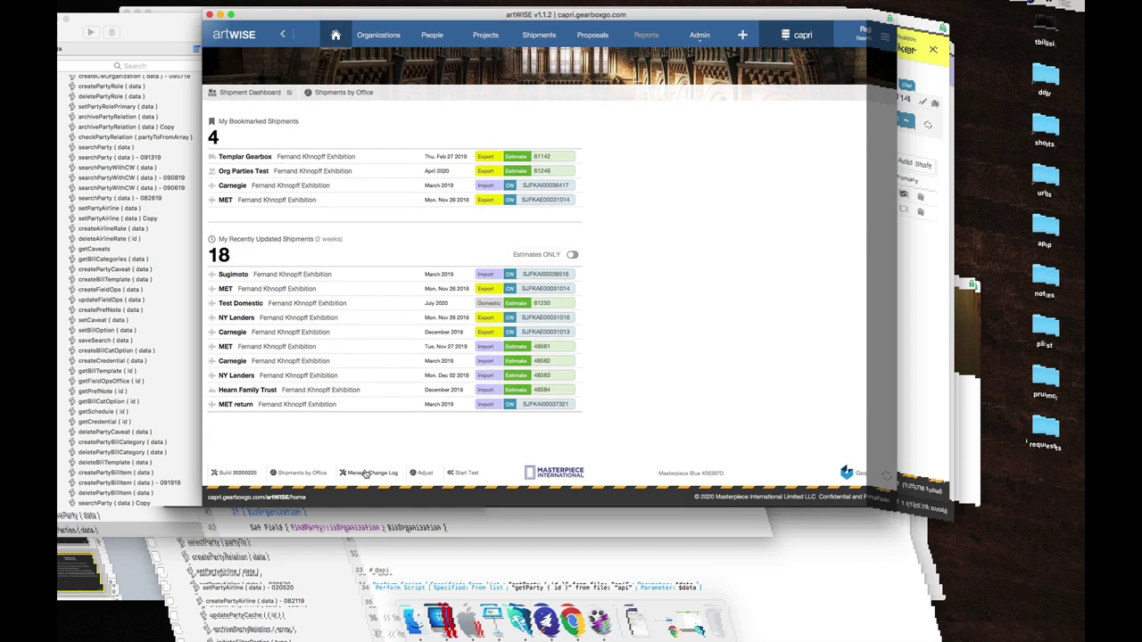
left_click(367, 473)
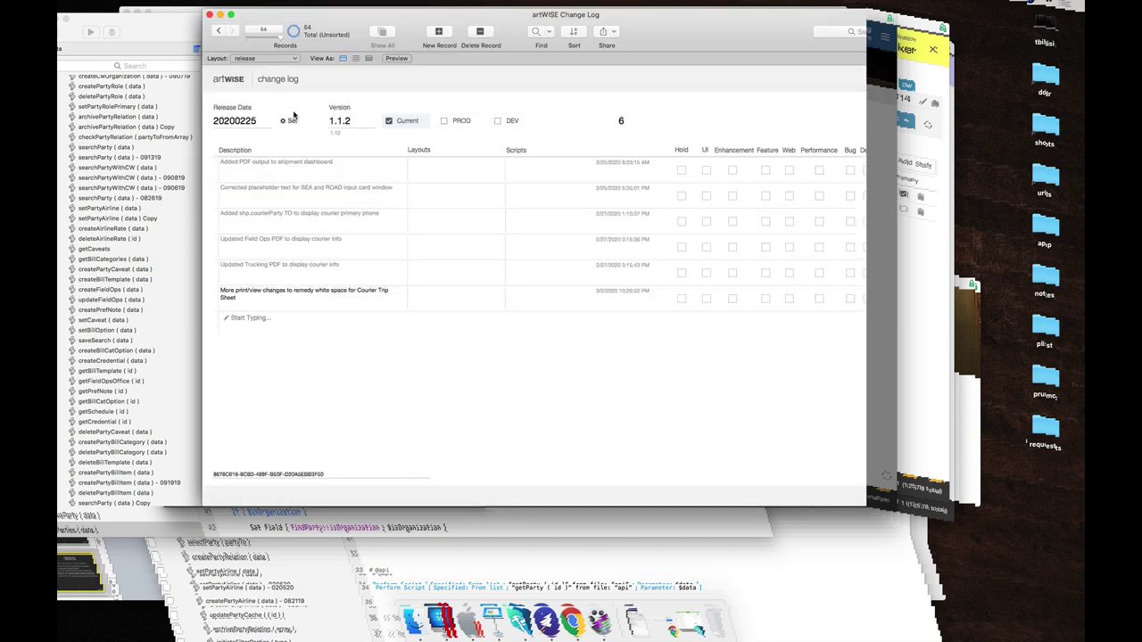
left_click(217, 30)
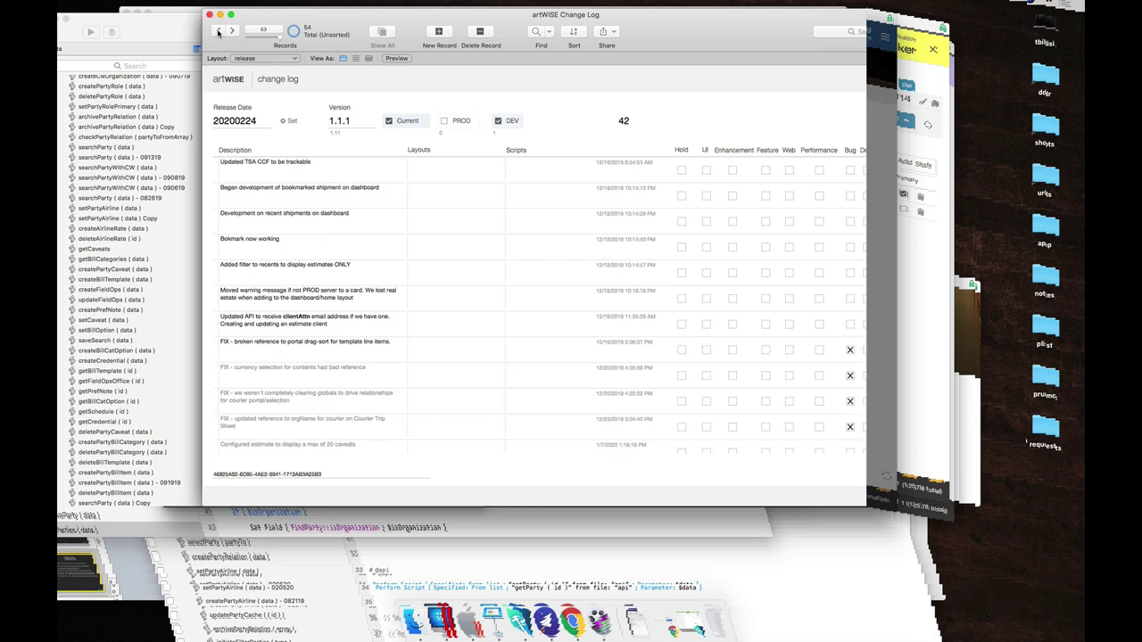
left_click(233, 32)
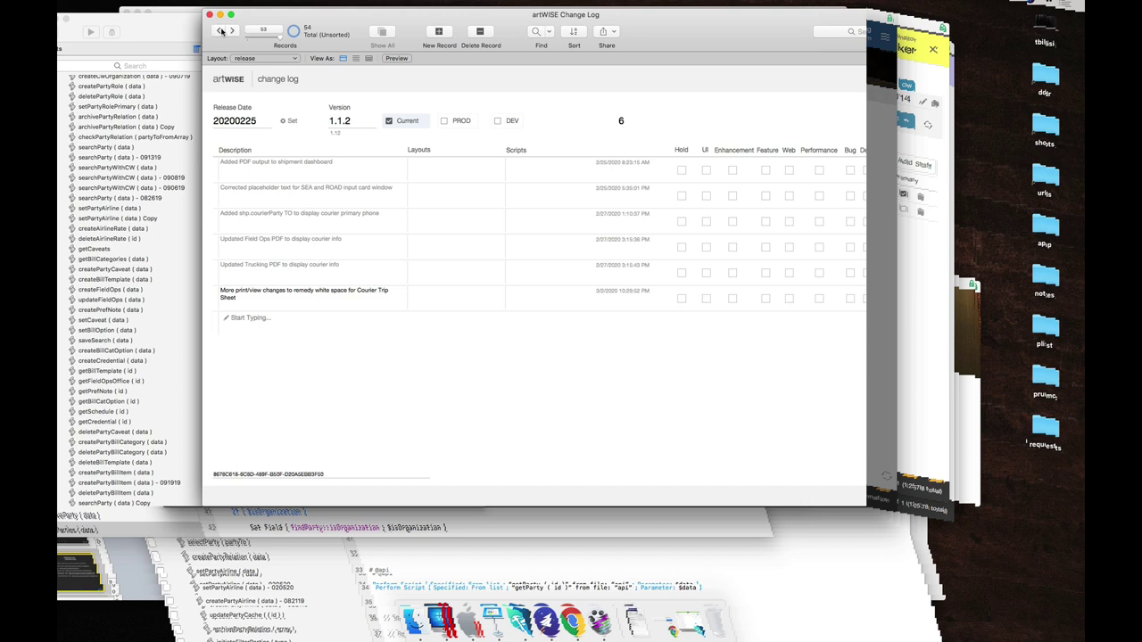
left_click(220, 31)
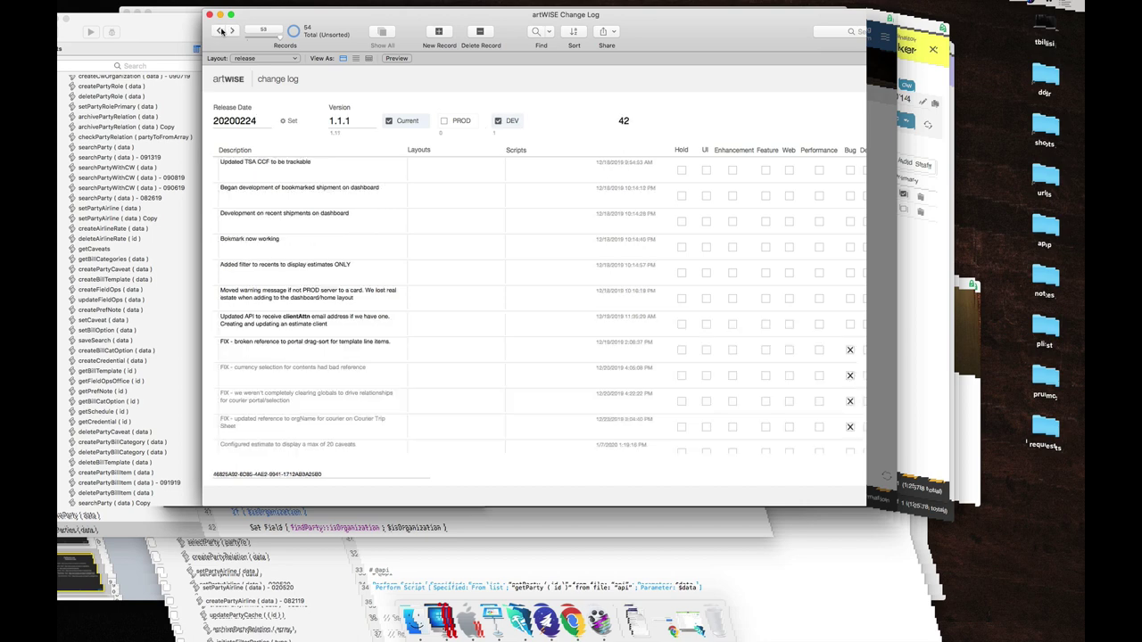
left_click(221, 30)
left_click(221, 30)
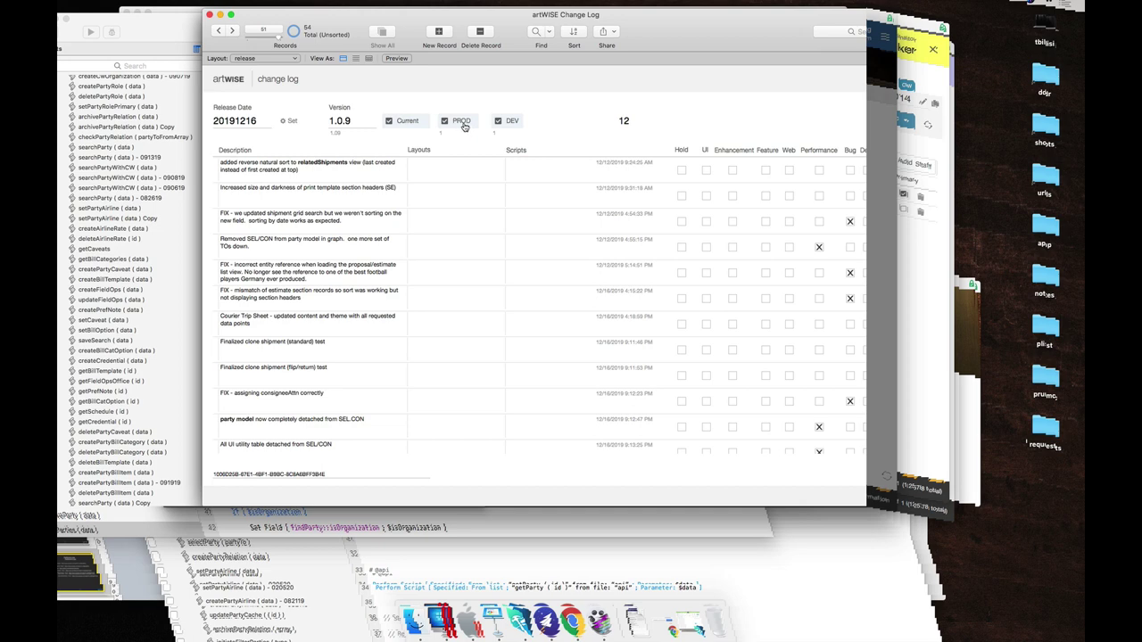
left_click(218, 30)
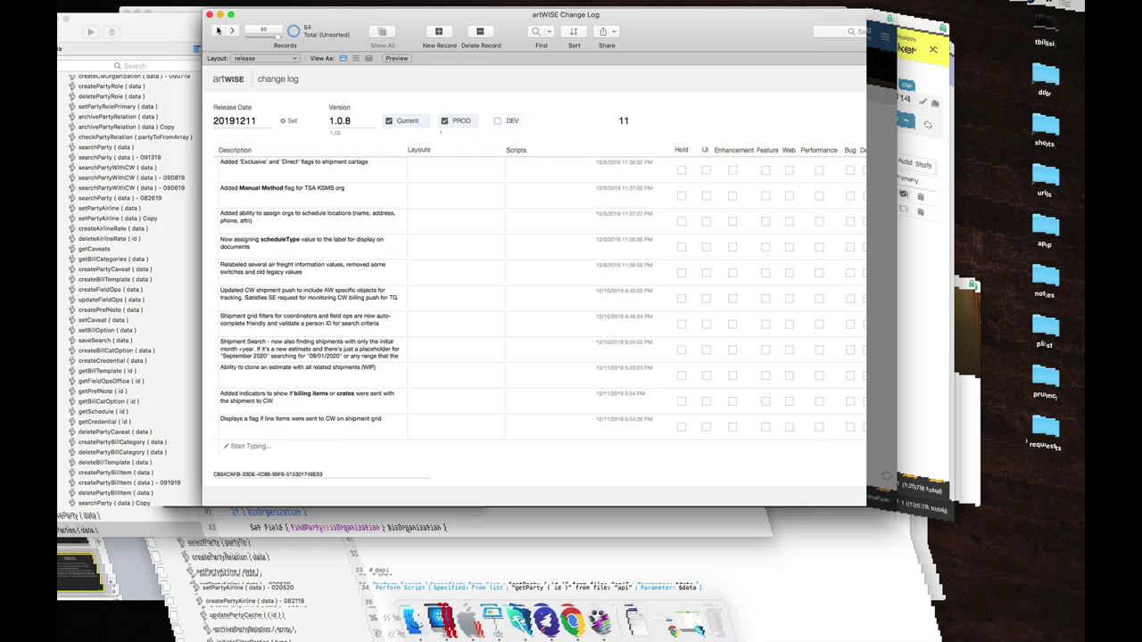
left_click(218, 30)
left_click(217, 30)
left_click(217, 31)
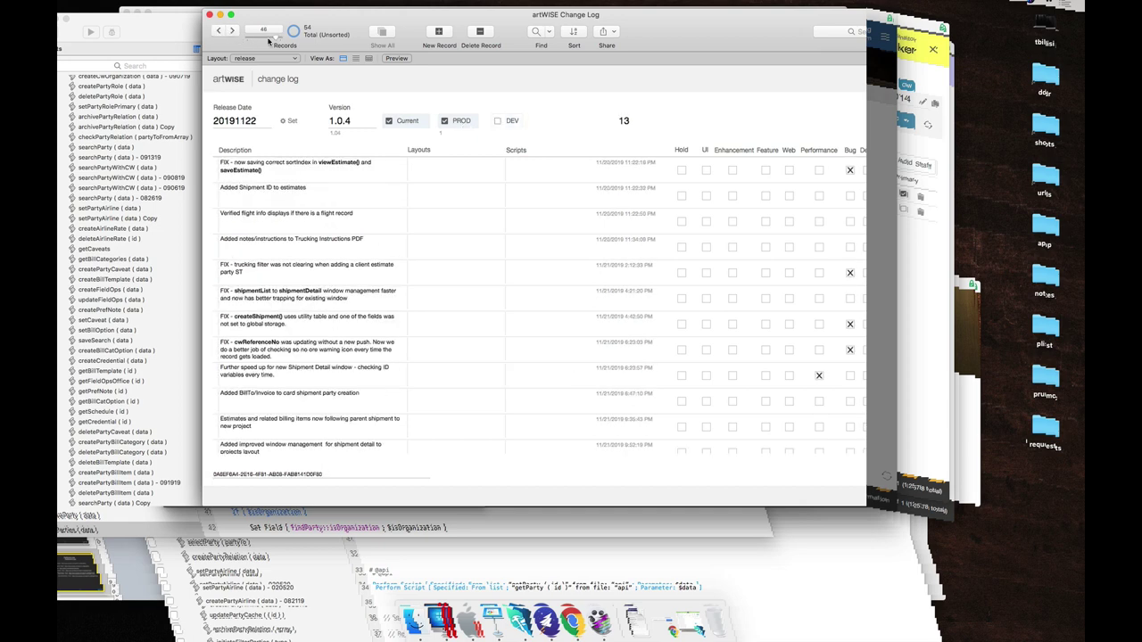
left_click(278, 38)
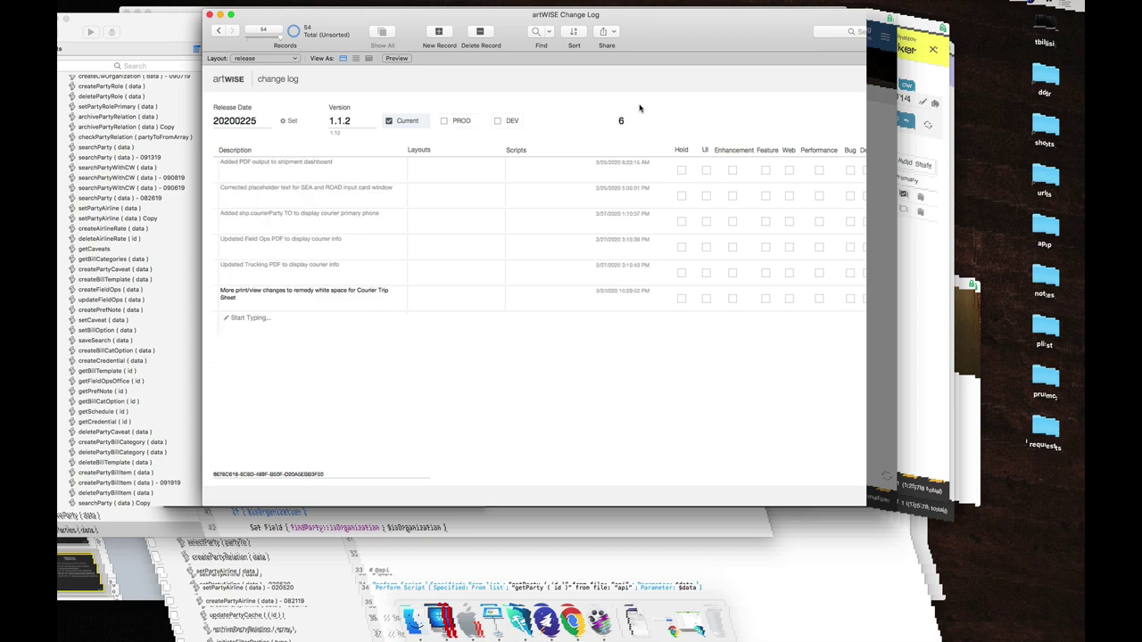
key("super+Tab")
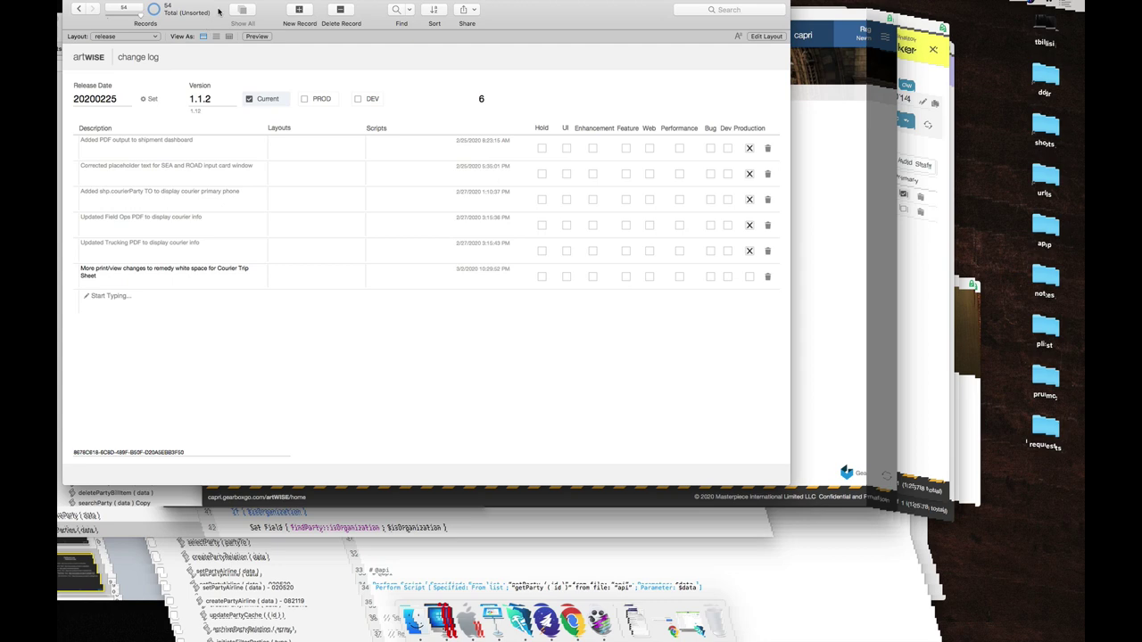
key("super+Tab")
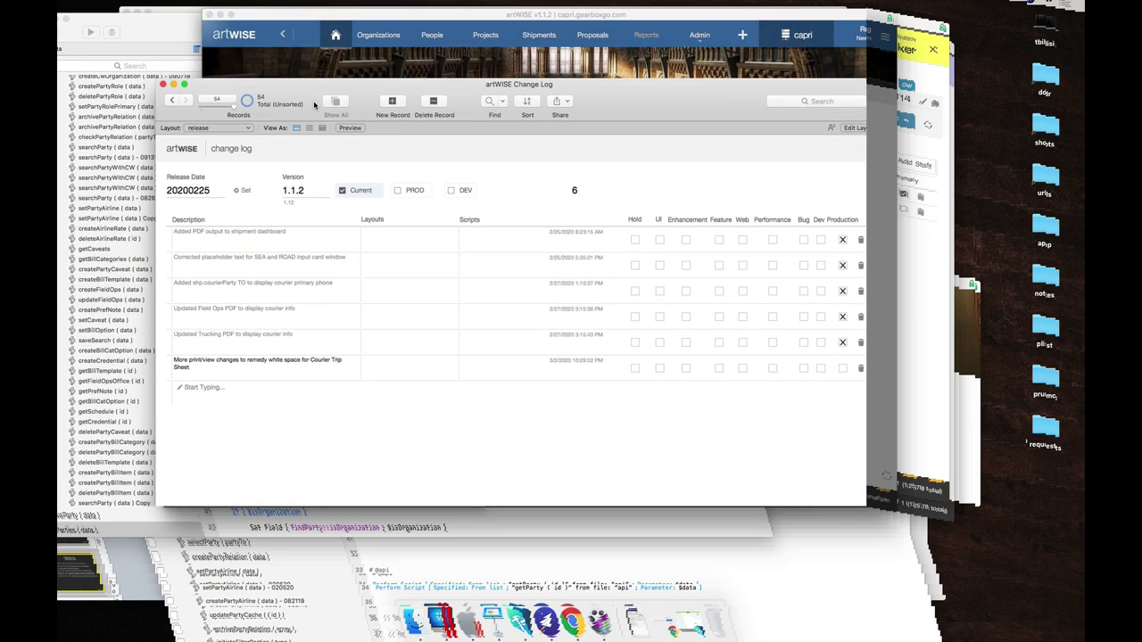
key("super+Tab")
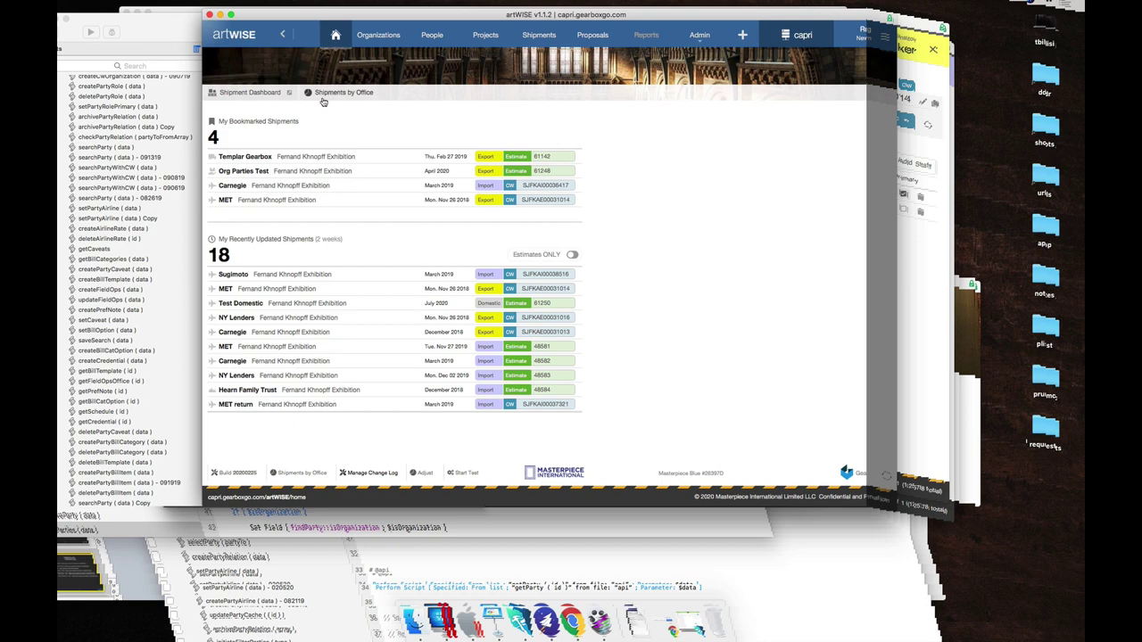
left_click(331, 94)
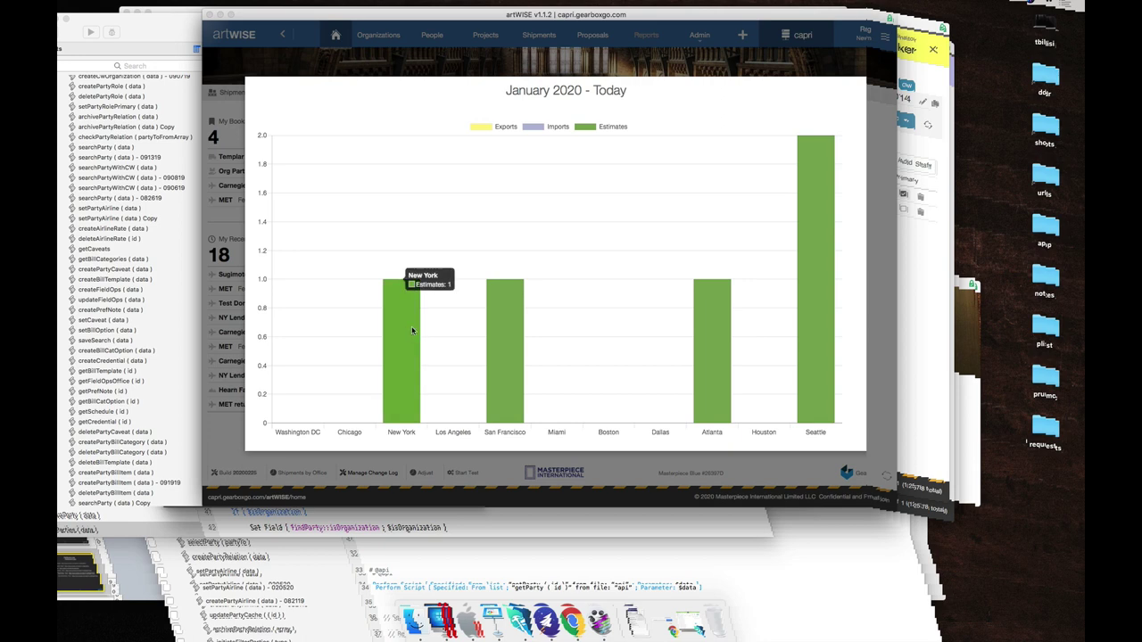
mouse_move(517, 359)
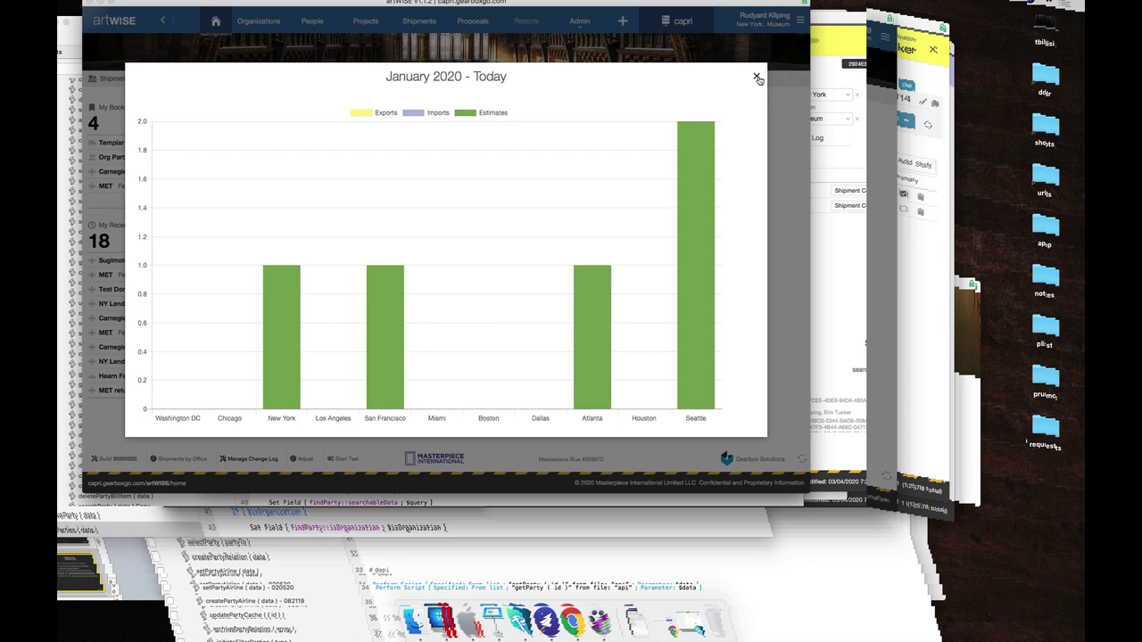
left_click(756, 78)
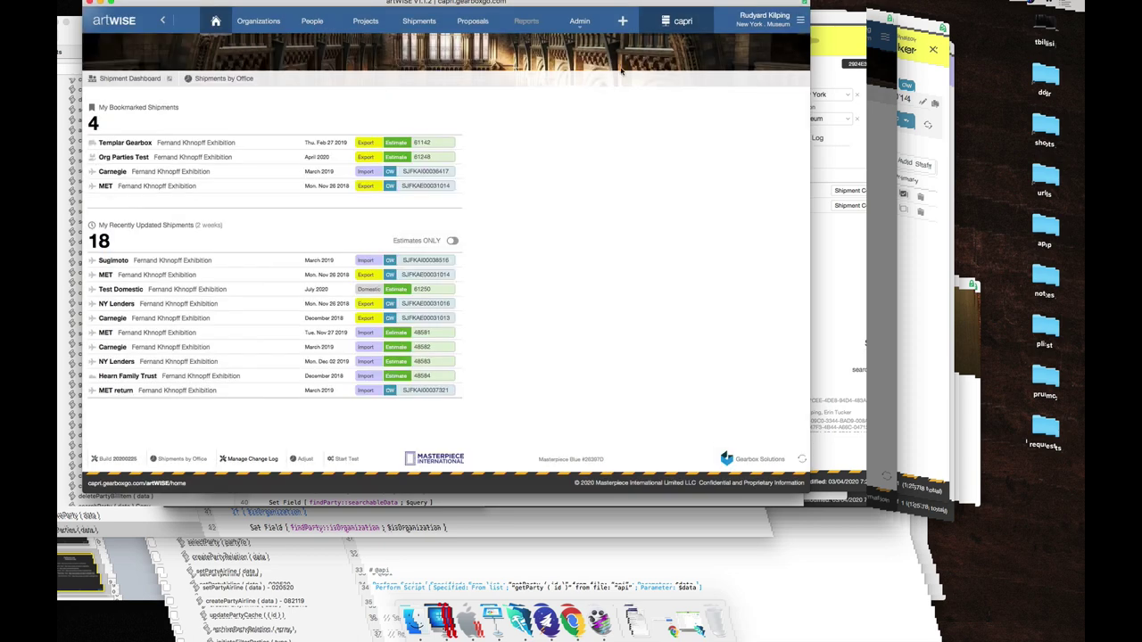
left_click(121, 80)
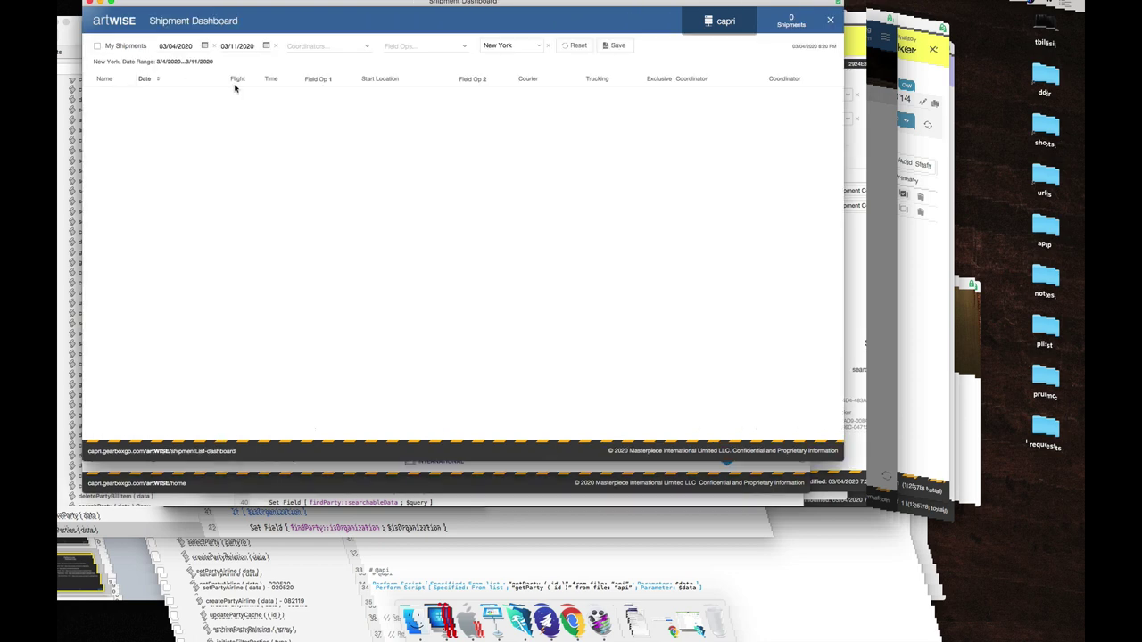
left_click(277, 46)
left_click(825, 21)
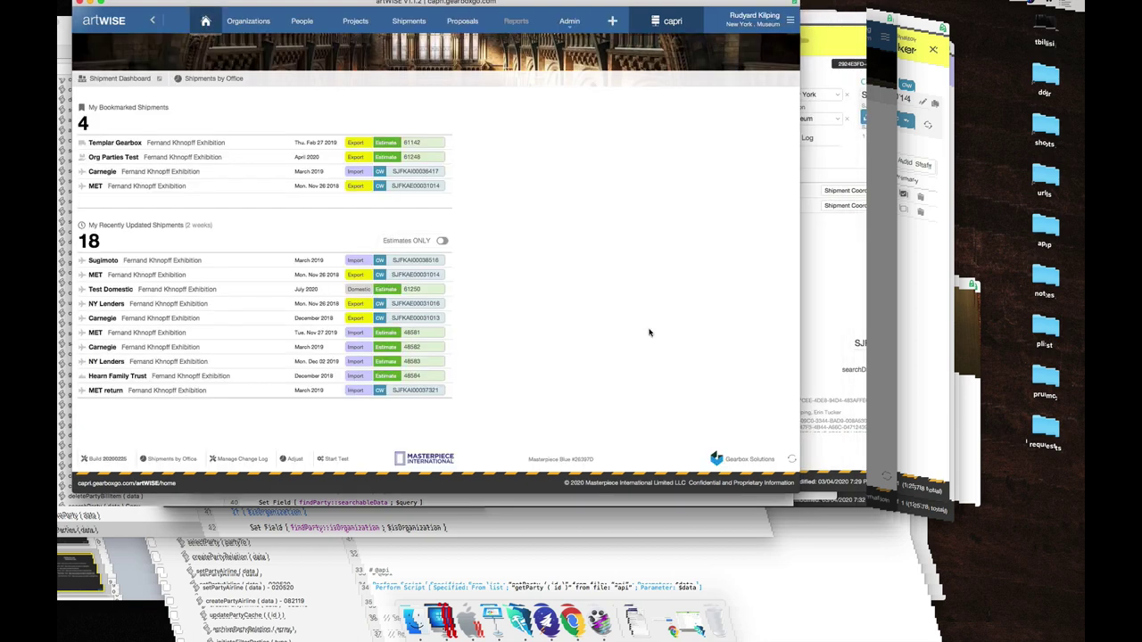